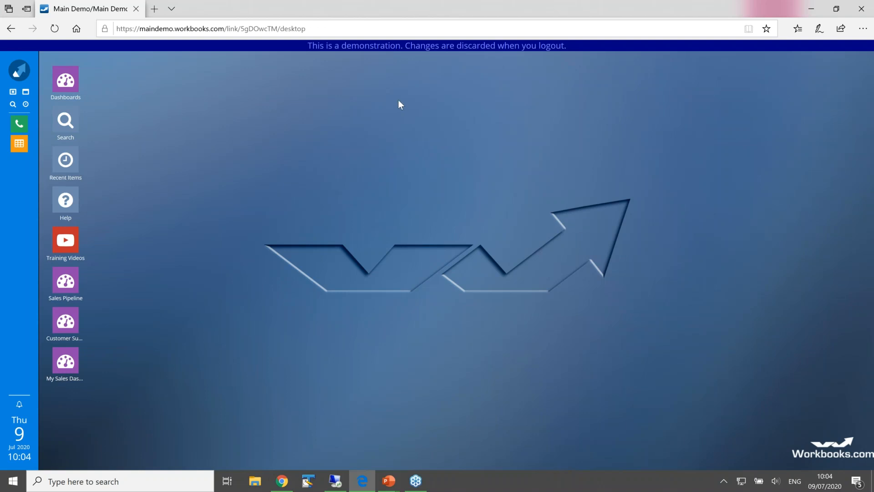
pyautogui.click(19, 70)
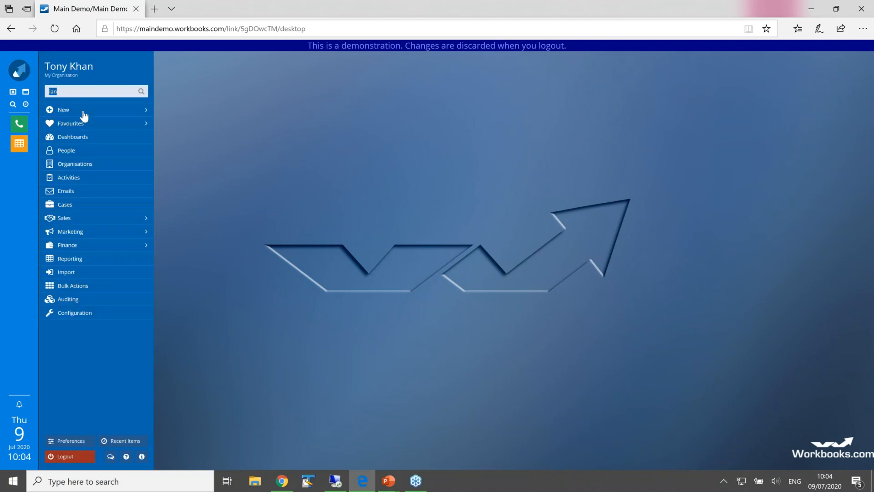
pyautogui.click(83, 112)
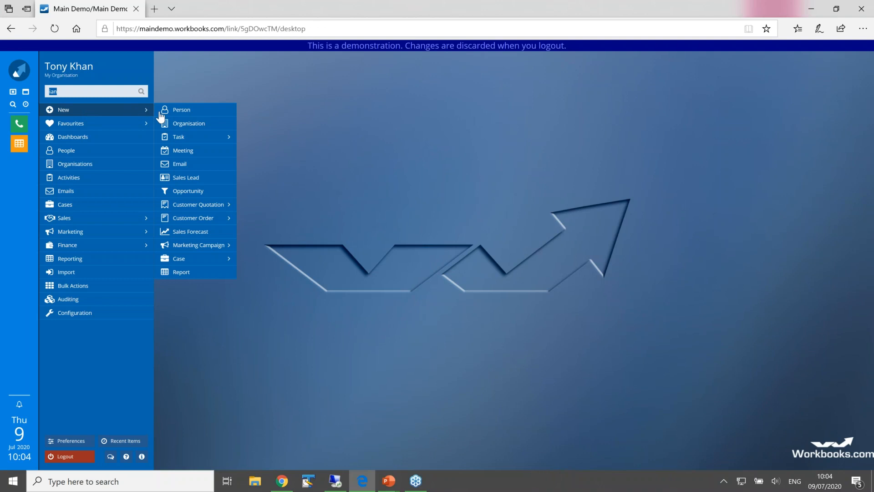
pyautogui.moveTo(186, 143)
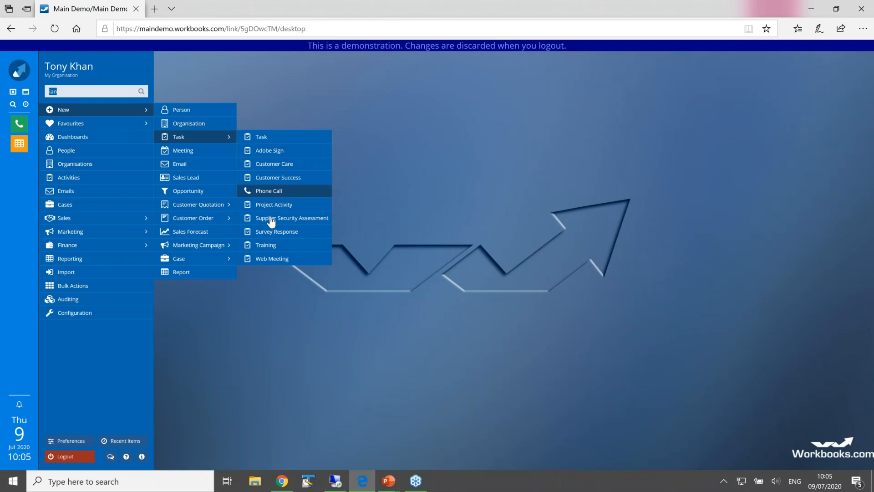
pyautogui.click(264, 108)
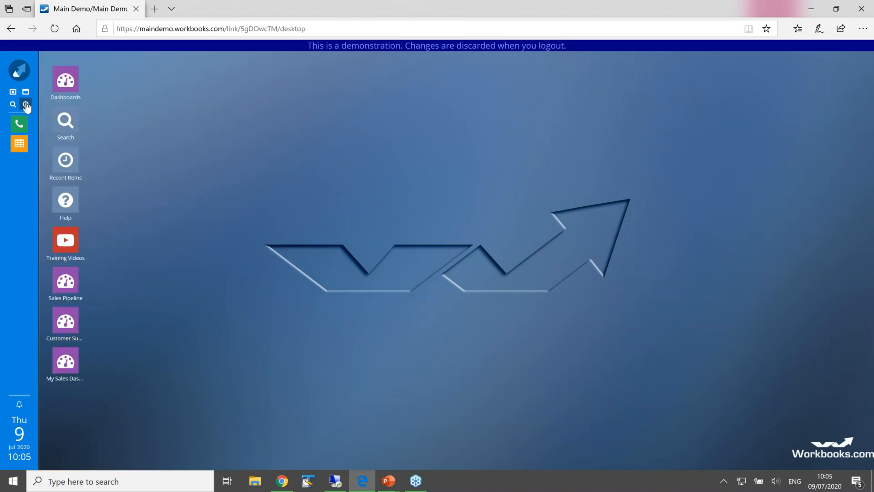
# Open the person record among the recently visited items, close the recent items list, and reposition the record window
pyautogui.click(26, 105)
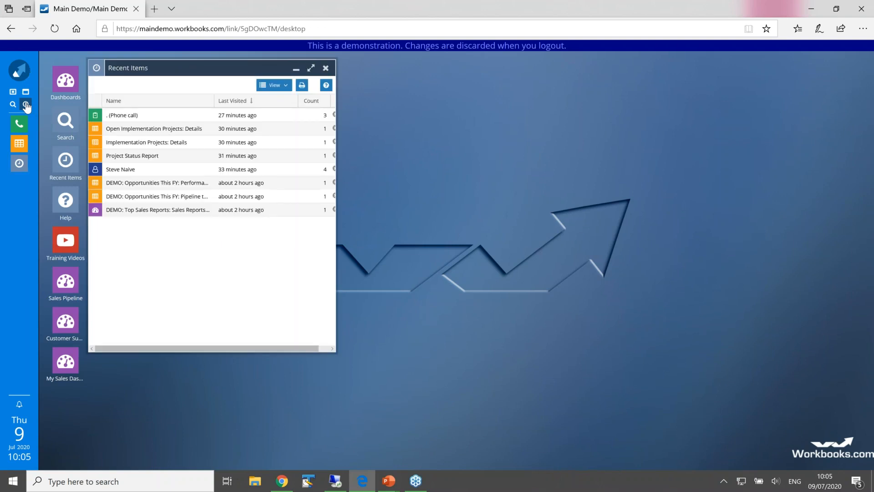
pyautogui.click(112, 170)
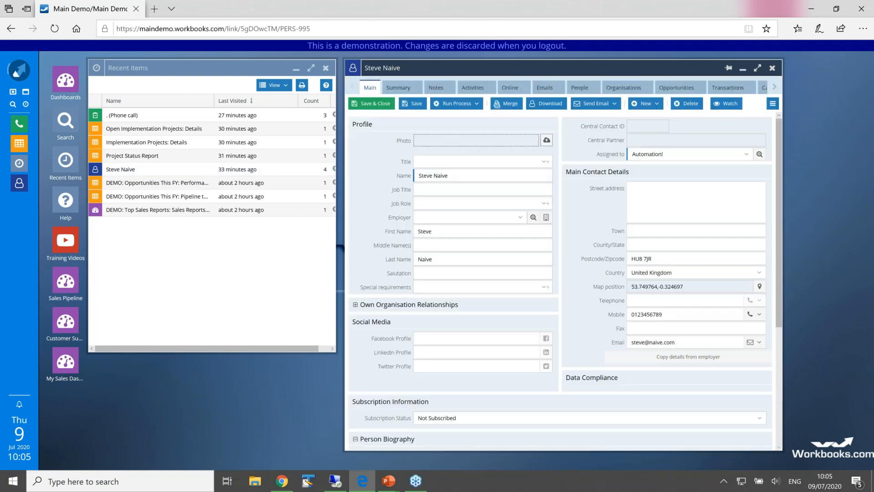
pyautogui.click(325, 69)
pyautogui.moveTo(544, 67); pyautogui.dragTo(314, 62)
# Start recording a phone call from the person record's activities
pyautogui.click(414, 100)
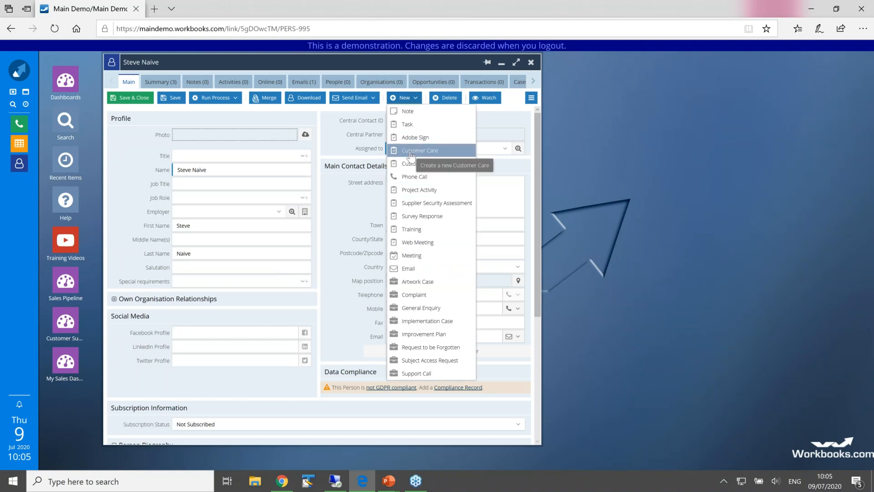
pyautogui.click(237, 86)
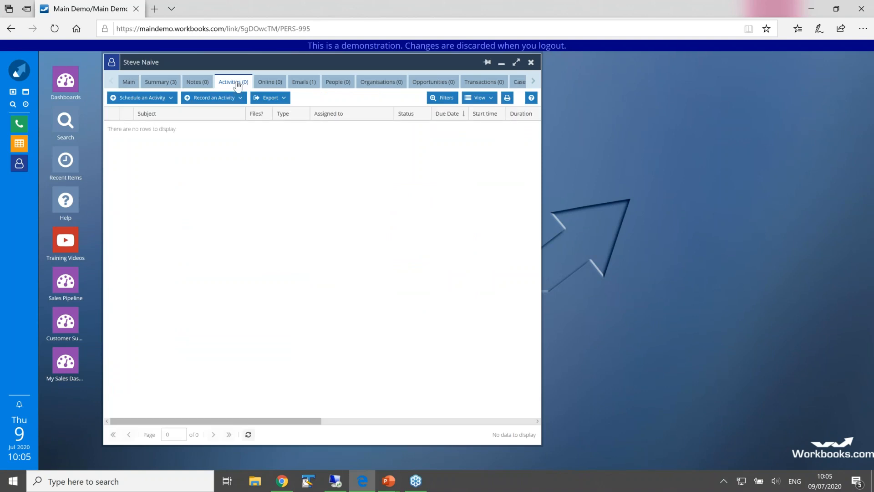
pyautogui.click(239, 97)
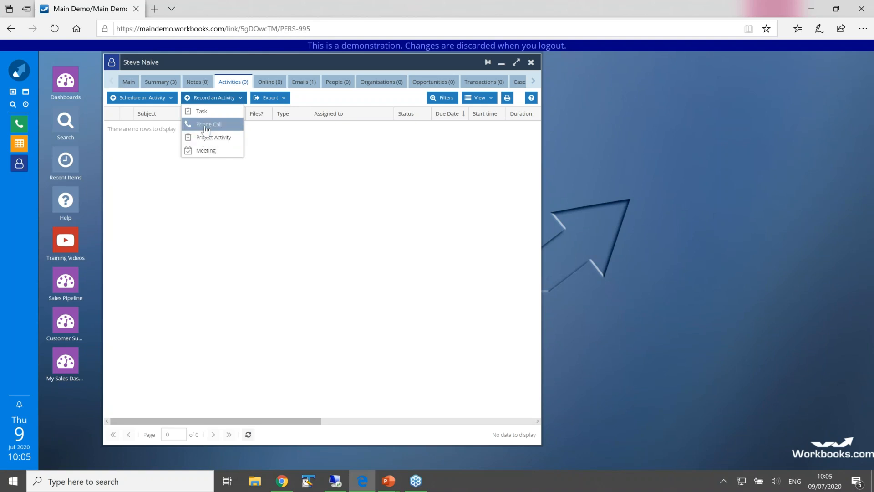
pyautogui.click(712, 33)
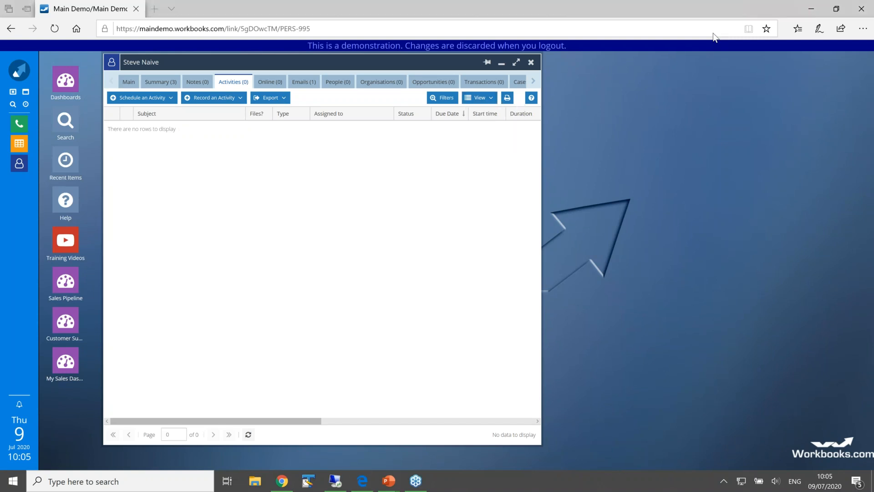
pyautogui.click(239, 101)
pyautogui.click(240, 101)
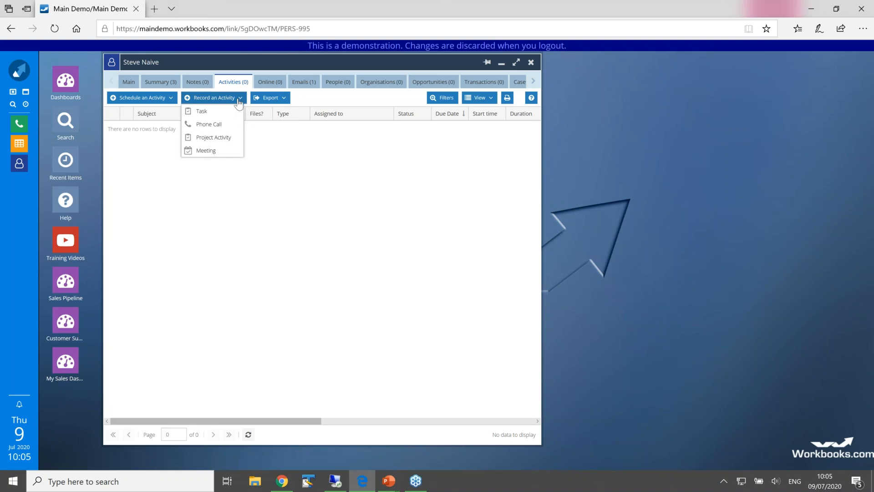
pyautogui.click(213, 126)
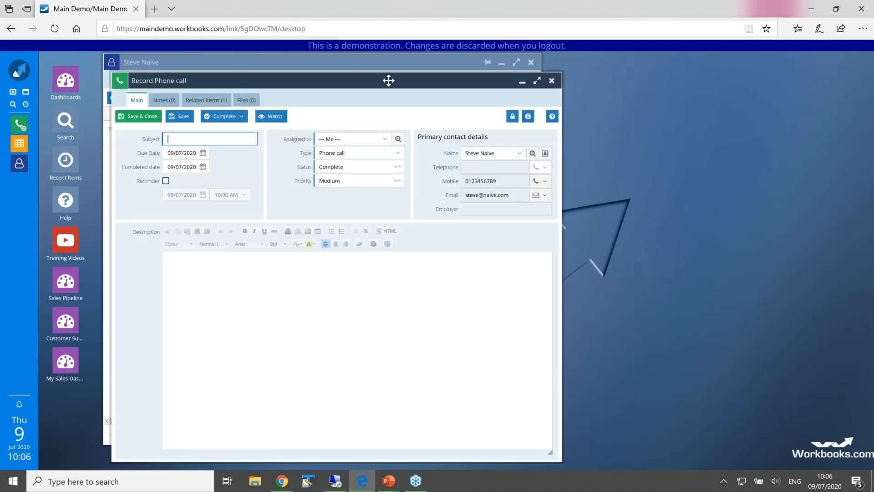
# Place the phone call form beside the person record and make it narrower
pyautogui.moveTo(388, 80); pyautogui.dragTo(546, 66)
pyautogui.moveTo(405, 196); pyautogui.dragTo(521, 195)
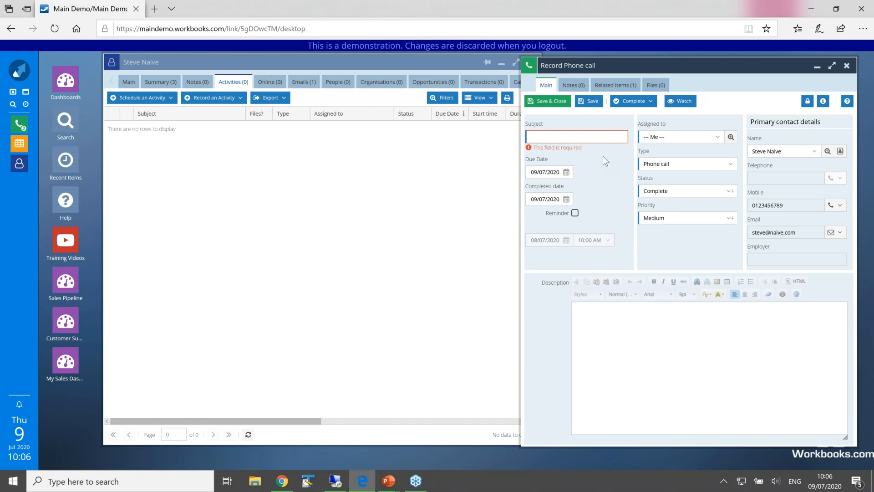
pyautogui.click(589, 136)
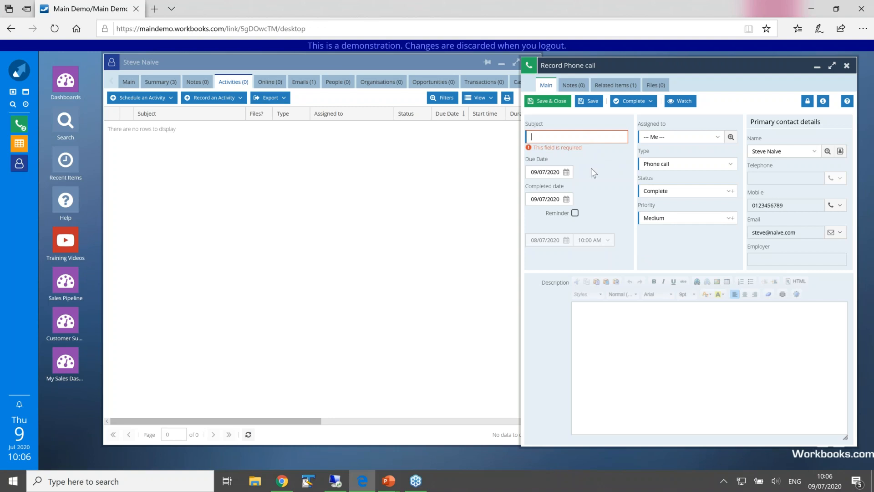
pyautogui.click(599, 321)
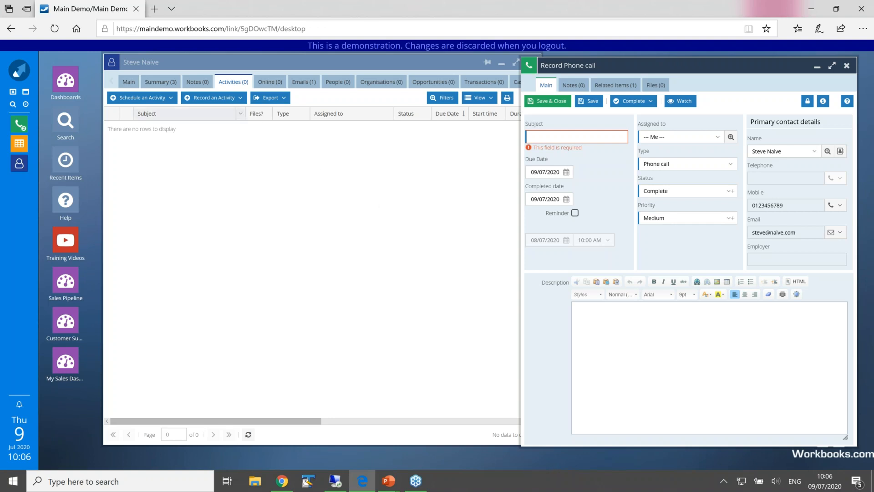
# Start recording a project activity for the same person and place its form beside the phone call form
pyautogui.click(239, 101)
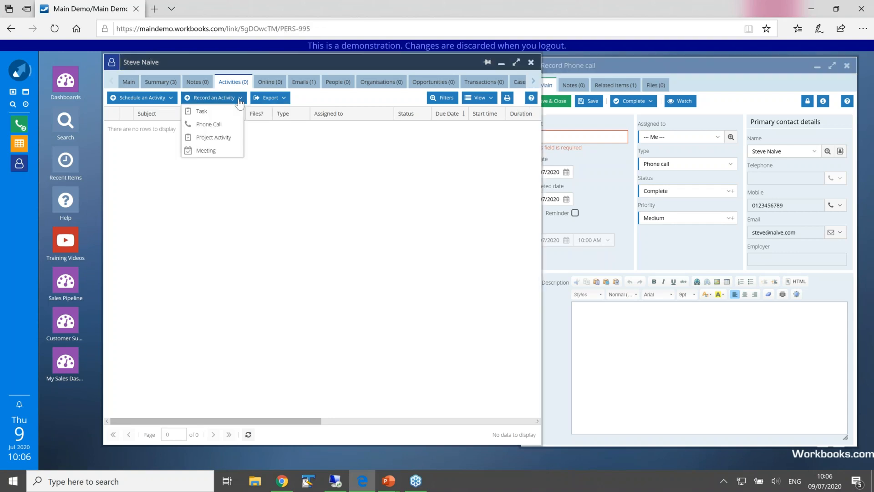
pyautogui.click(219, 142)
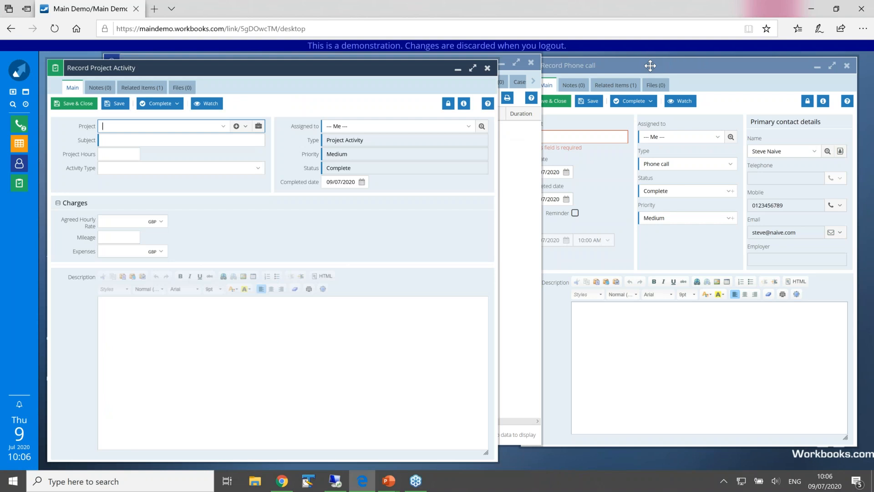
pyautogui.moveTo(386, 70); pyautogui.dragTo(399, 69)
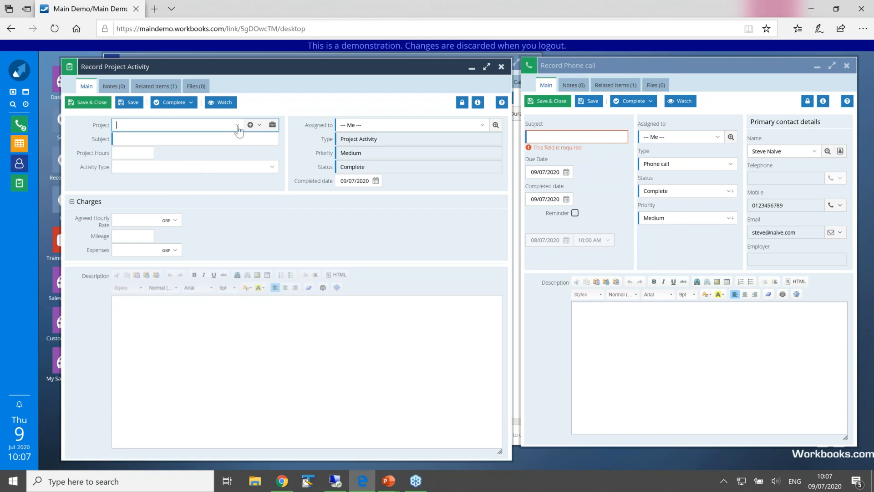
# Assign the activity to the New Site Installation (Track Time) project and enter the subject "site visit to test and audit"
pyautogui.click(237, 126)
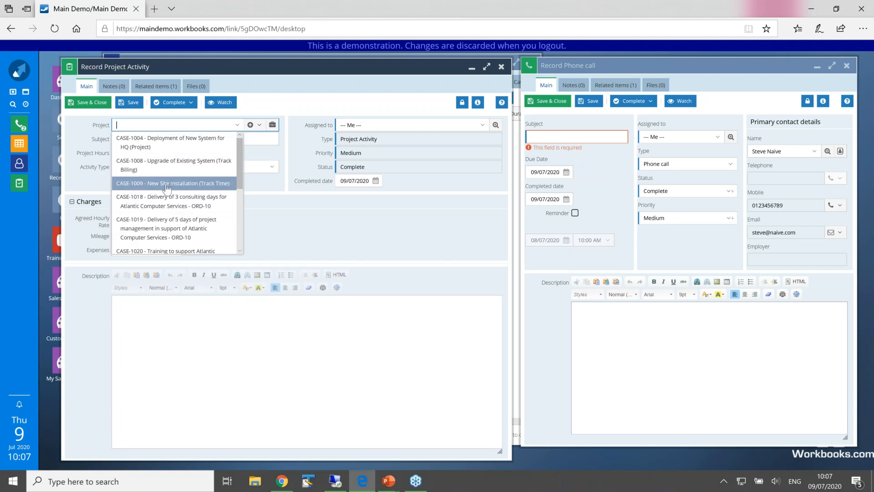
pyautogui.click(167, 184)
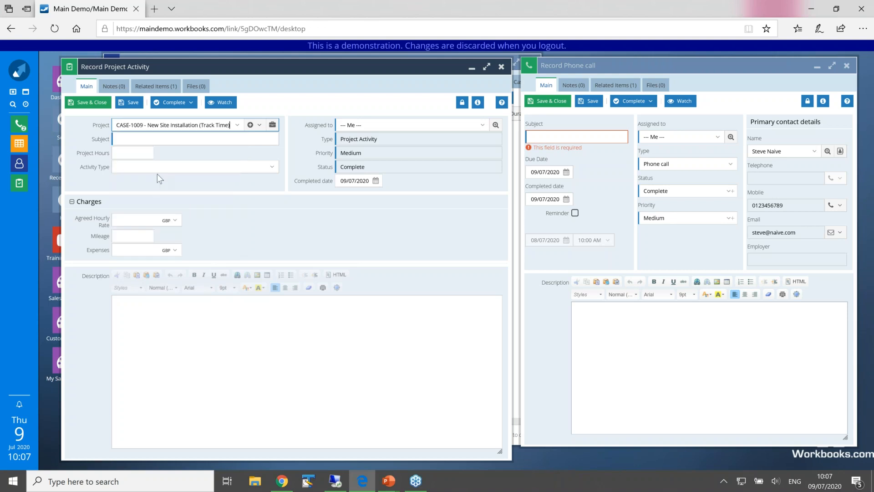
pyautogui.click(151, 140)
pyautogui.write('site visit to test ')
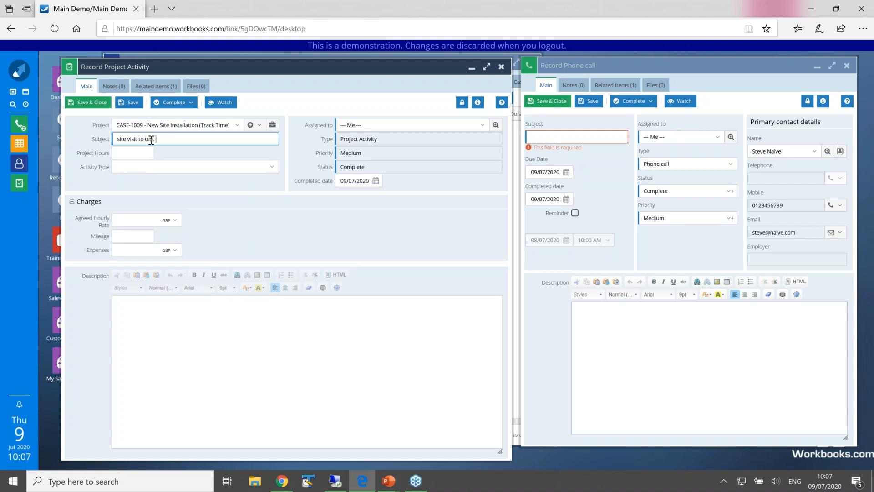
pyautogui.write('a nd audit')
pyautogui.click(160, 139)
pyautogui.press('BackSpace')
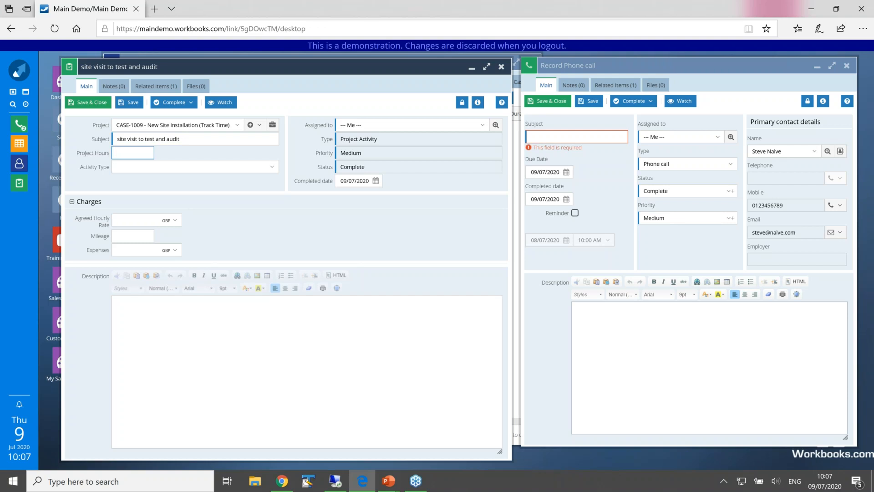
# Set the project hours to 5 and the activity type to Chargeable
pyautogui.write('5')
pyautogui.click(272, 169)
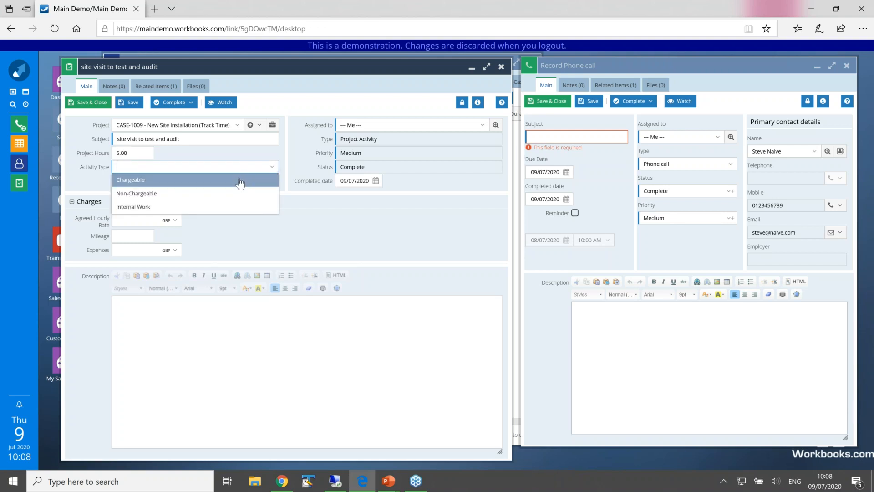
pyautogui.click(240, 181)
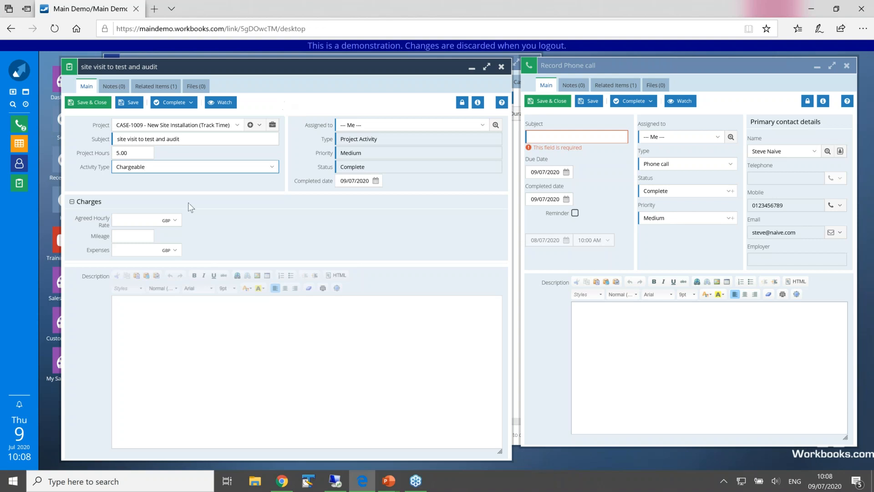
# Fill in the activity's charges with an agreed hourly rate of £15, mileage of 36 and expenses of £12
pyautogui.click(135, 223)
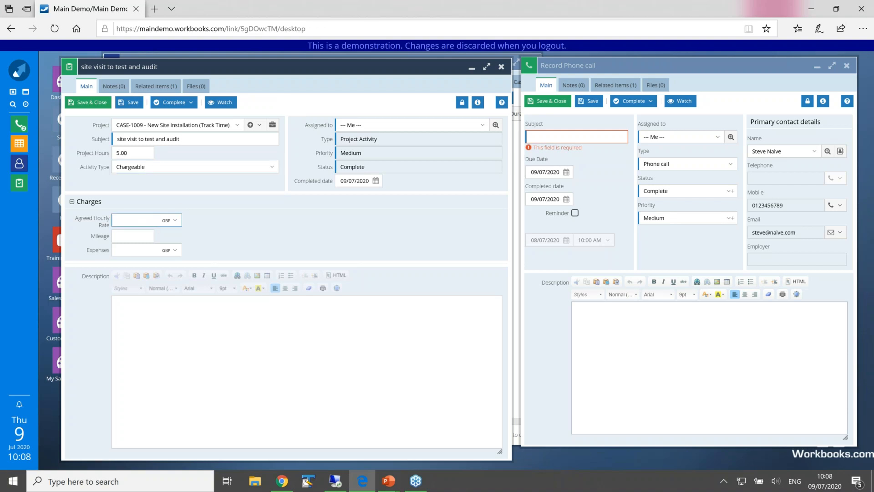
pyautogui.write('15')
pyautogui.click(139, 236)
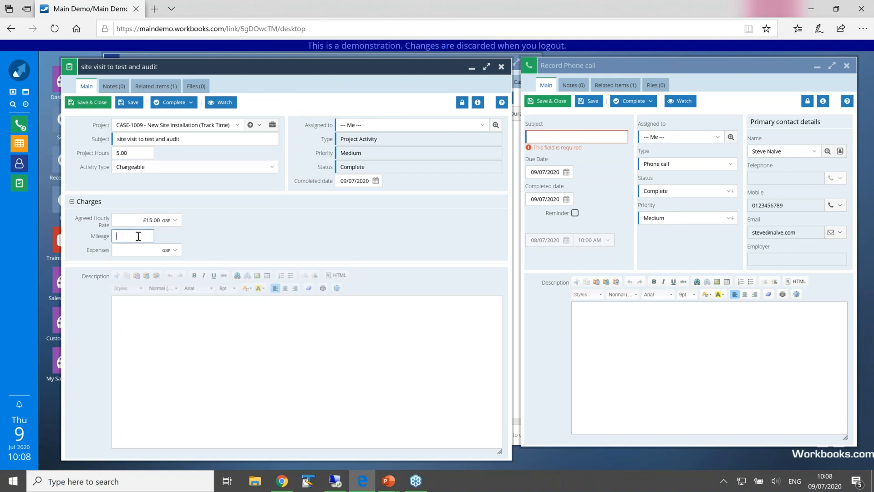
pyautogui.write('36')
pyautogui.click(146, 252)
pyautogui.write('12')
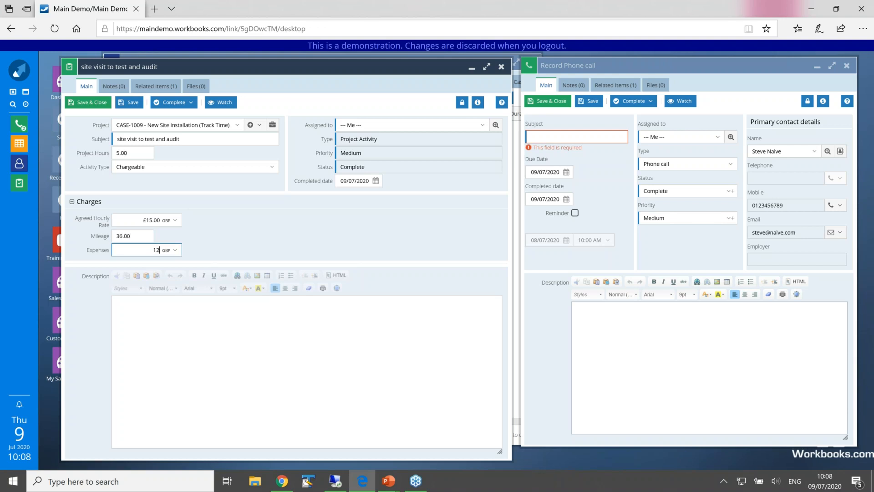
pyautogui.click(255, 238)
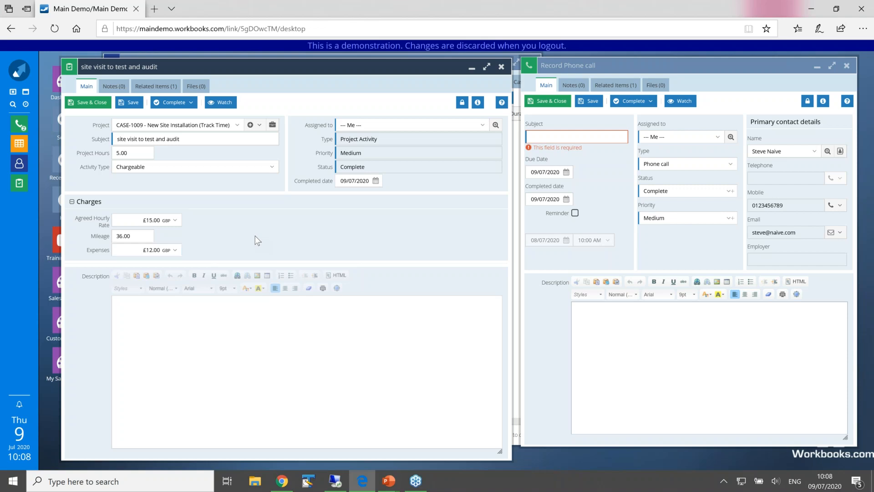
# Enter the description "all as expected" and save the project activity, keeping its form open
pyautogui.click(211, 319)
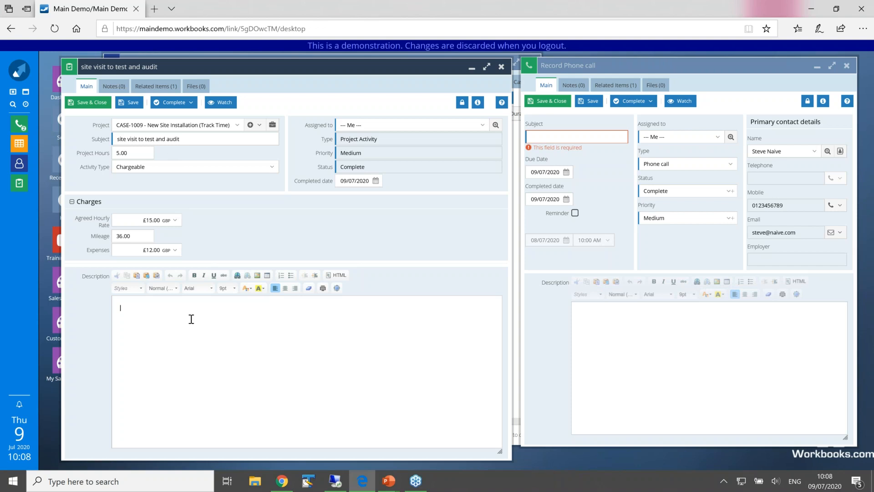
pyautogui.write('all as expected')
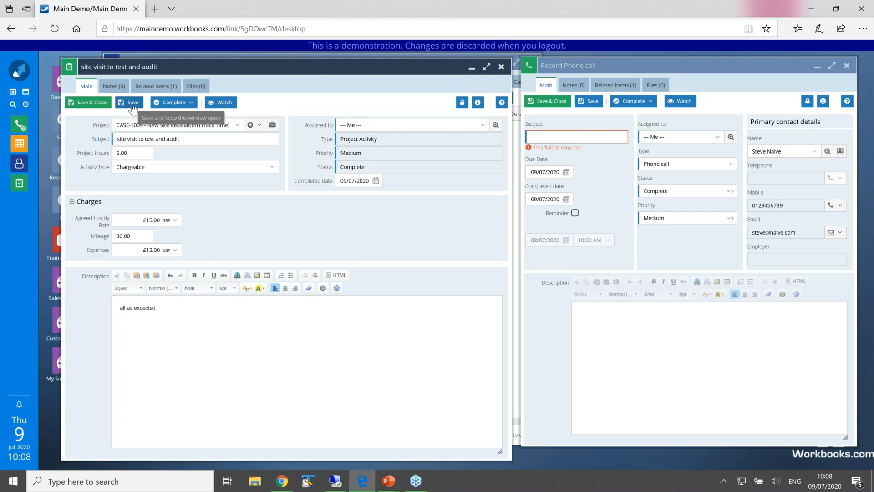
pyautogui.click(132, 105)
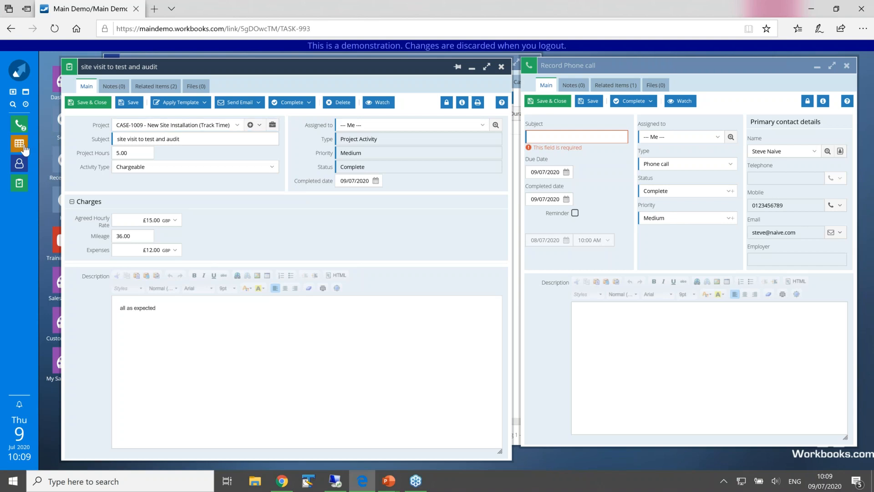
# Bring up the Project Status Report, refresh its data to review the project figures, and close it
pyautogui.click(24, 147)
pyautogui.moveTo(400, 71); pyautogui.dragTo(388, 209)
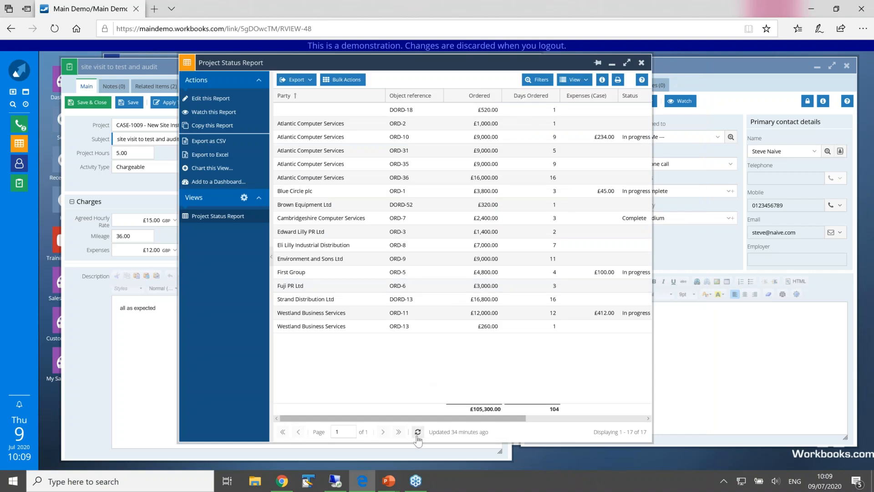
pyautogui.click(417, 431)
pyautogui.click(642, 64)
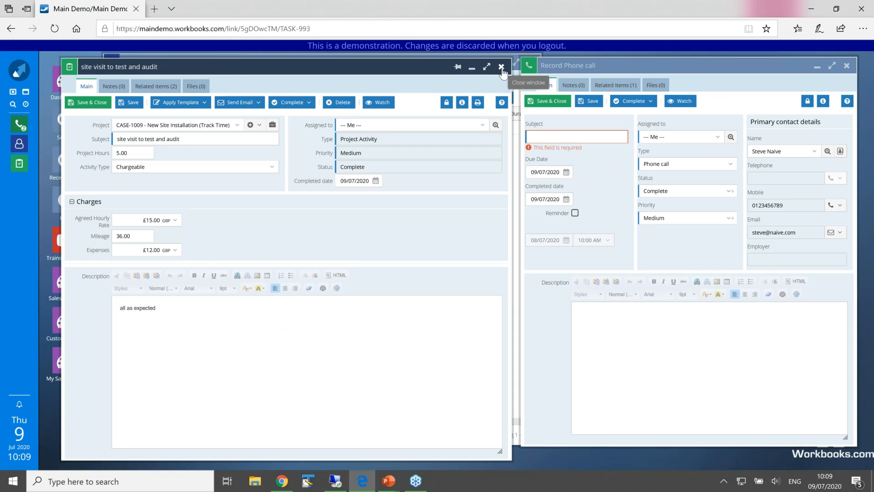
# Close the site visit project activity and start a new Supplier Security Assessment task, moving its form beside the phone call form
pyautogui.click(501, 68)
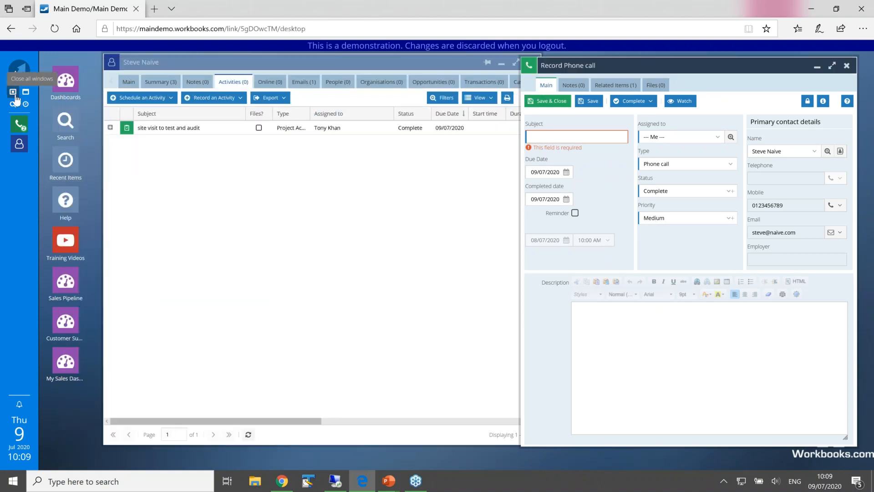
pyautogui.click(20, 70)
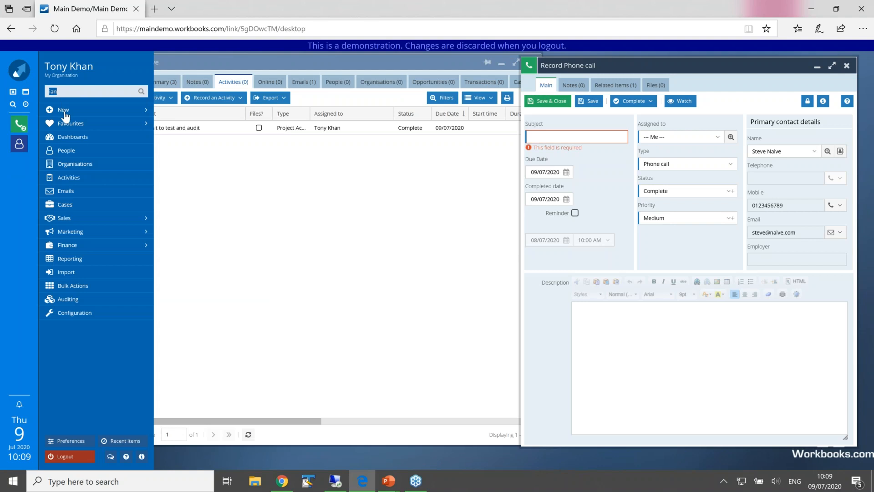
pyautogui.moveTo(66, 117)
pyautogui.moveTo(192, 138)
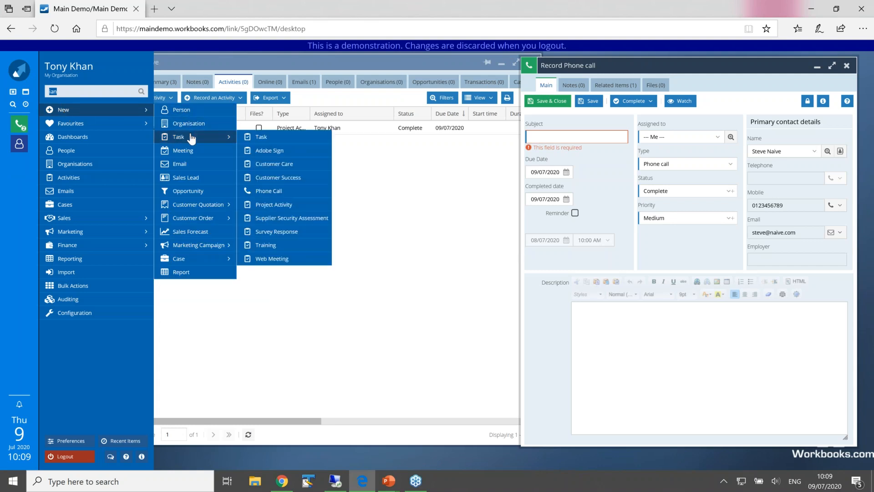
pyautogui.click(273, 221)
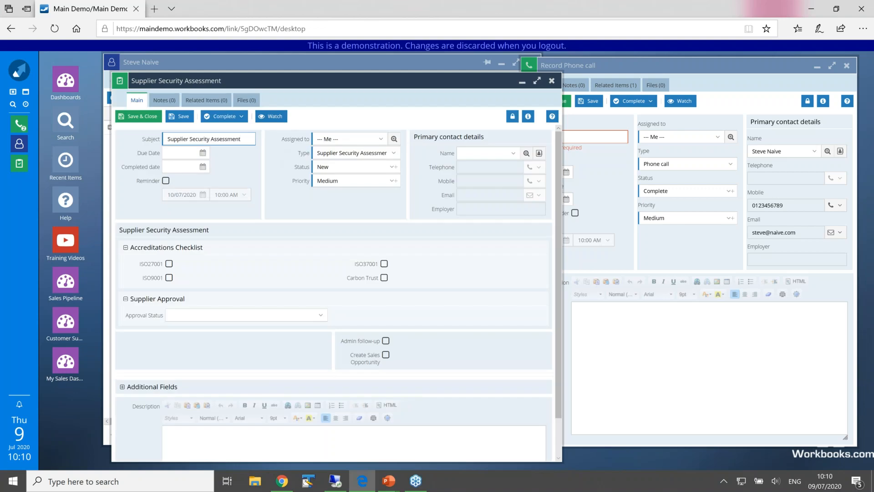
pyautogui.moveTo(275, 74); pyautogui.dragTo(229, 66)
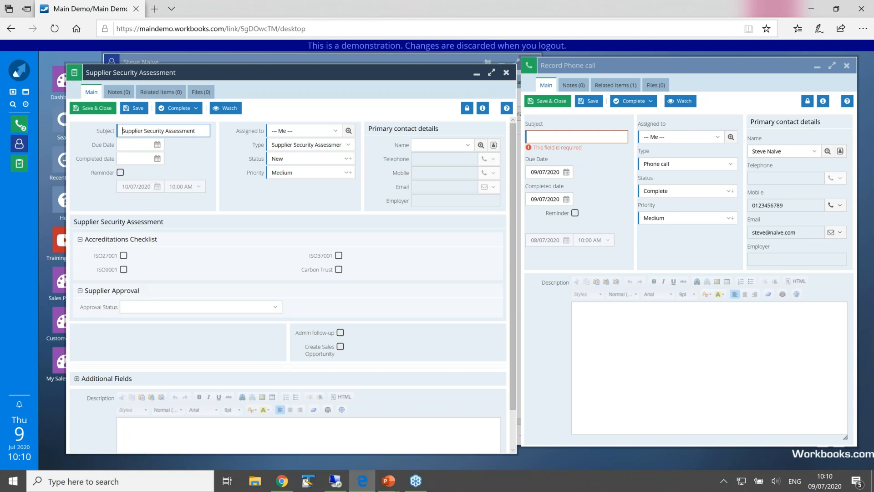
# Change the Supplier Security Assessment task's type to Phone call and save it, keeping the form open
pyautogui.moveTo(123, 130); pyautogui.dragTo(170, 137)
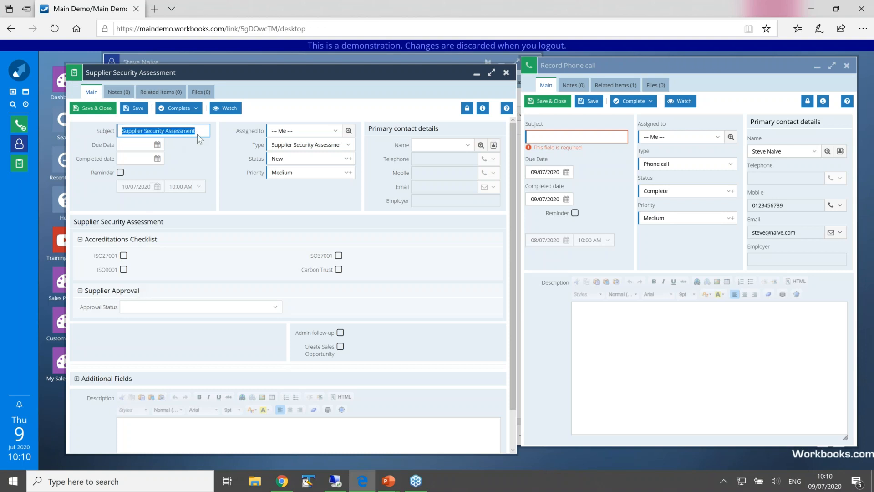
pyautogui.click(273, 146)
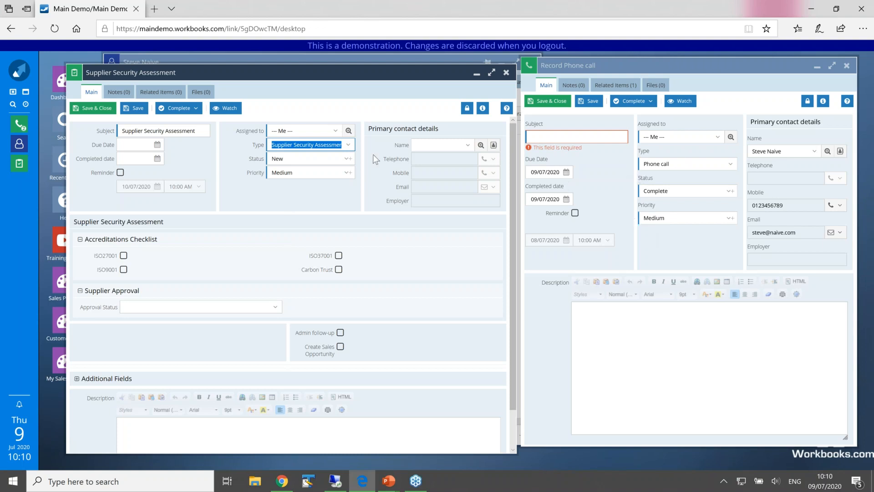
pyautogui.click(348, 146)
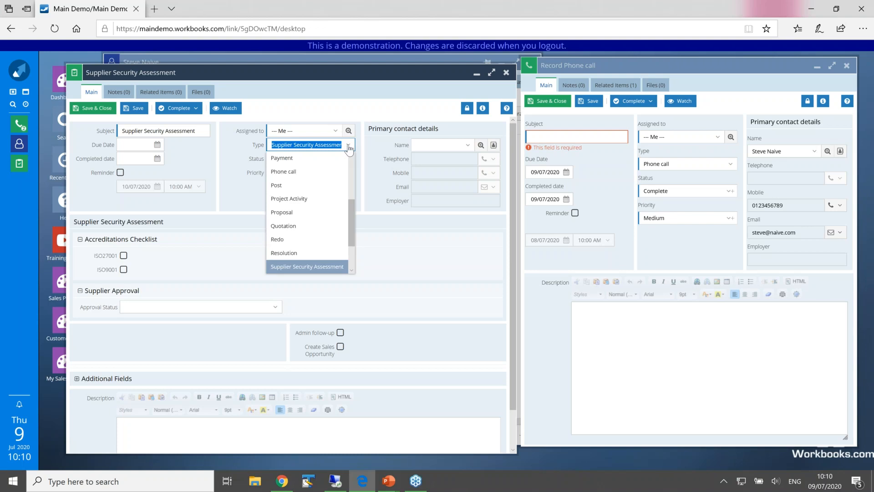
pyautogui.click(299, 173)
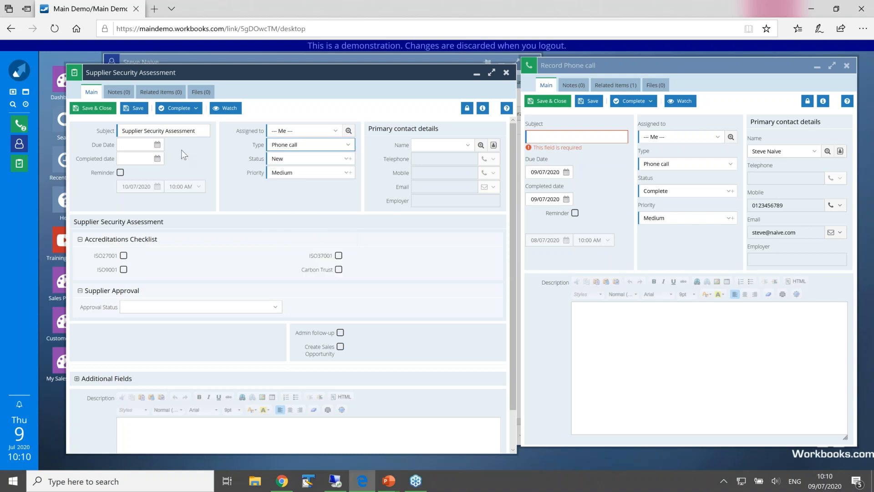
pyautogui.click(138, 109)
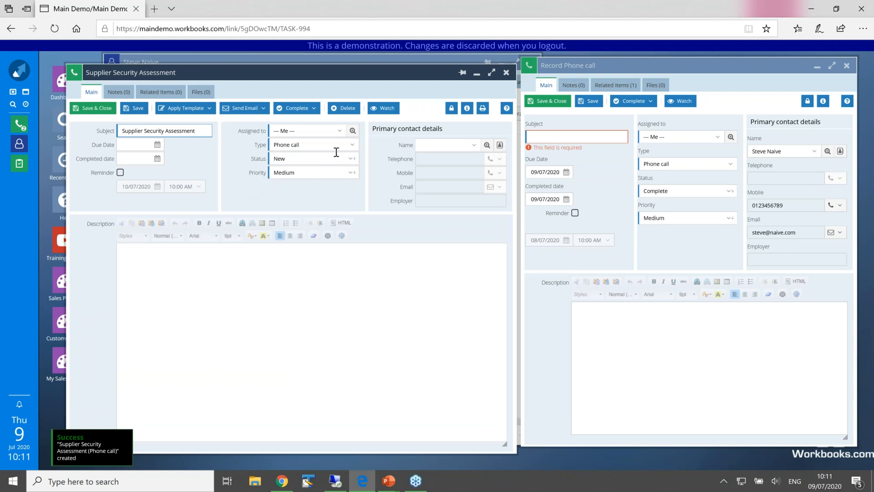
# Set the saved task's type back to Supplier Security Assessment and save it again
pyautogui.click(353, 146)
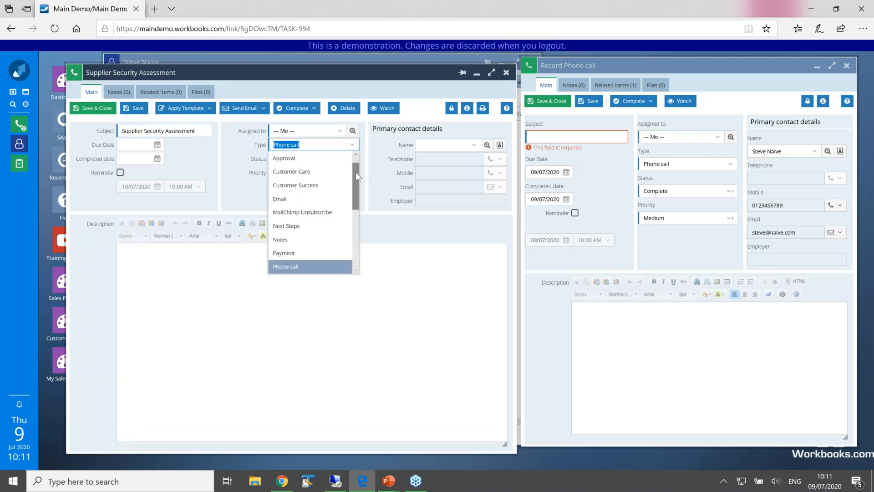
pyautogui.moveTo(356, 172); pyautogui.dragTo(356, 226)
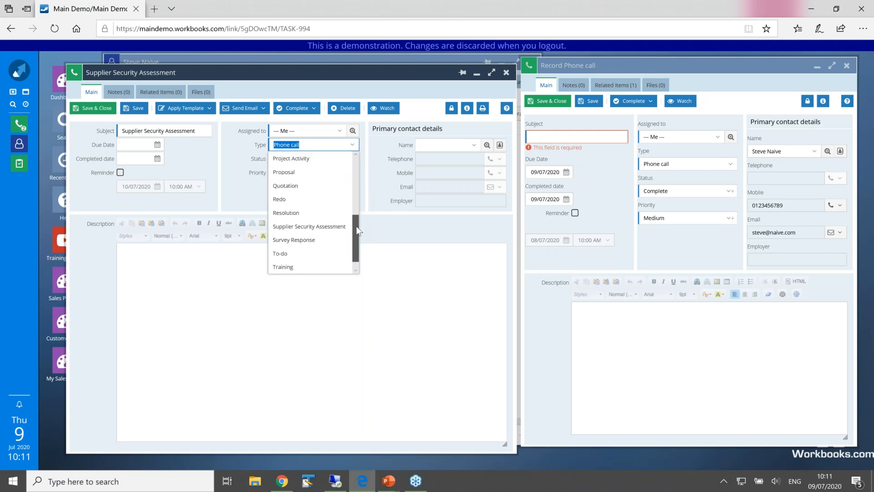
pyautogui.click(330, 224)
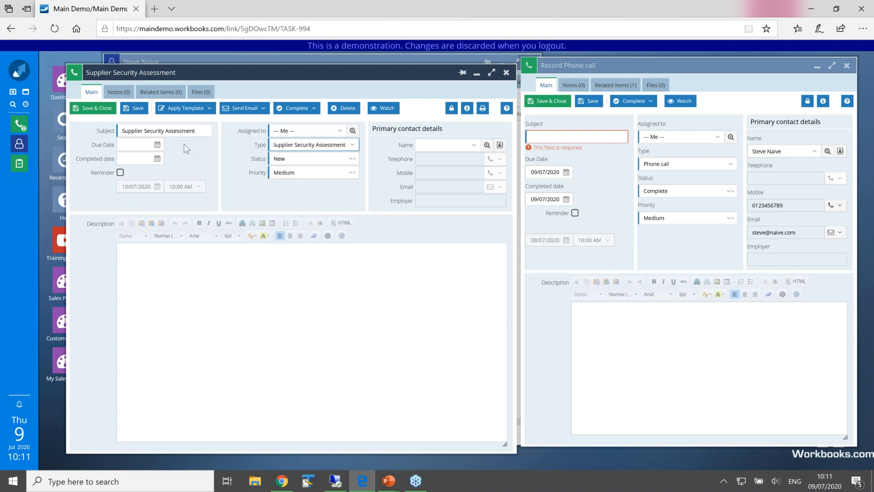
pyautogui.click(138, 108)
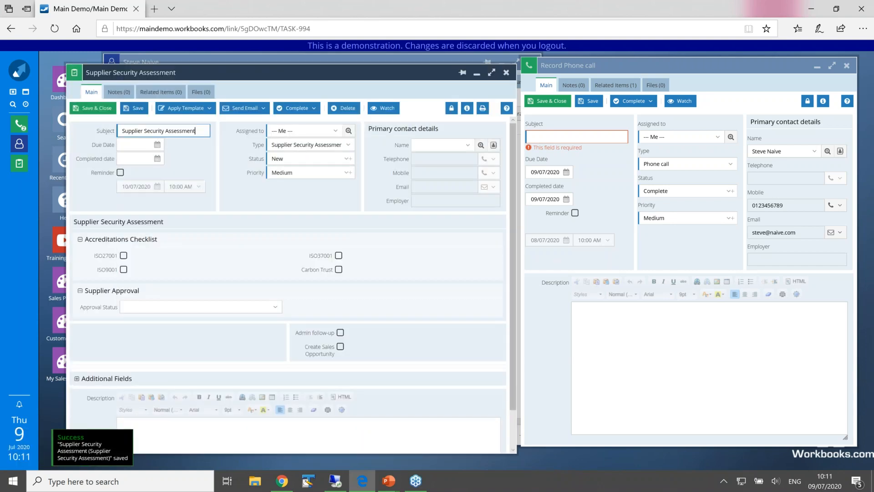
# Close the Supplier Security Assessment task and the blank phone call form, and reposition the contact's record on the desktop
pyautogui.click(271, 144)
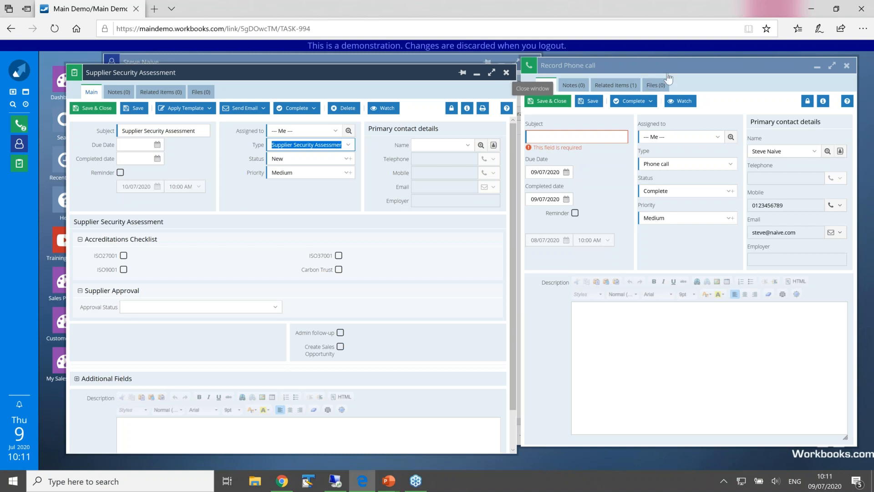
pyautogui.moveTo(631, 71); pyautogui.dragTo(564, 78)
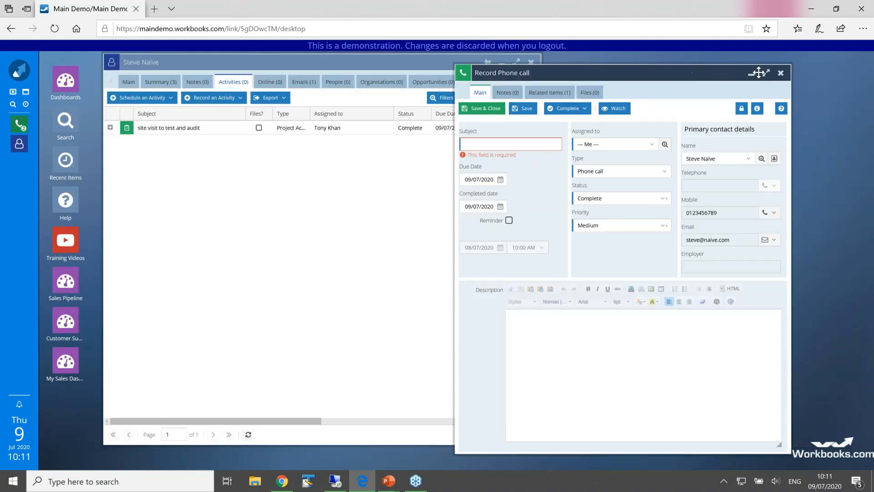
pyautogui.click(780, 73)
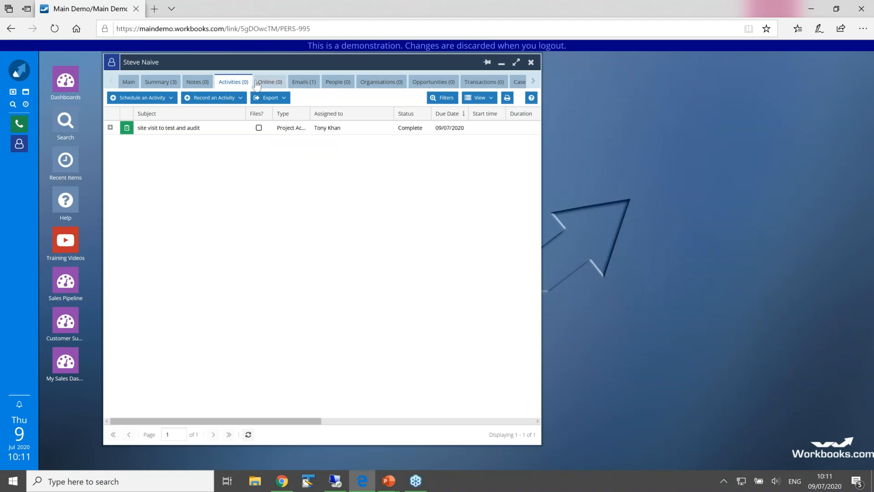
pyautogui.moveTo(301, 69); pyautogui.dragTo(391, 72)
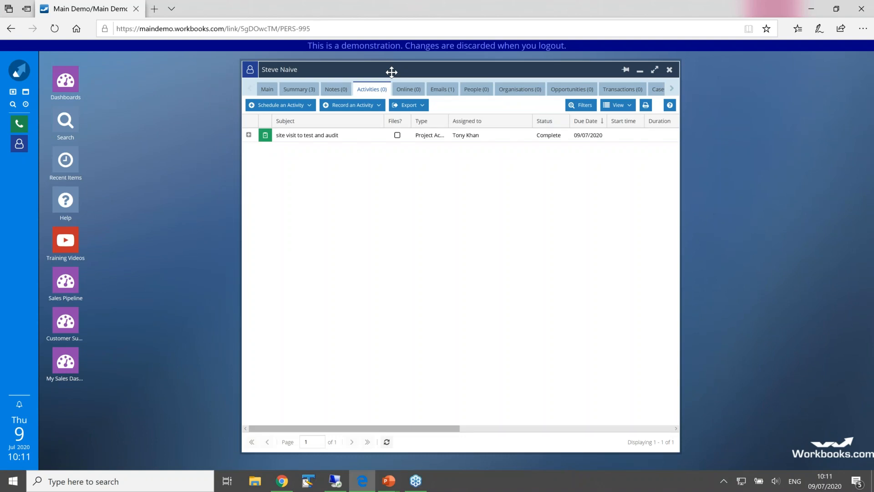
# Start scheduling a Web Meeting activity from the contact's record
pyautogui.click(377, 107)
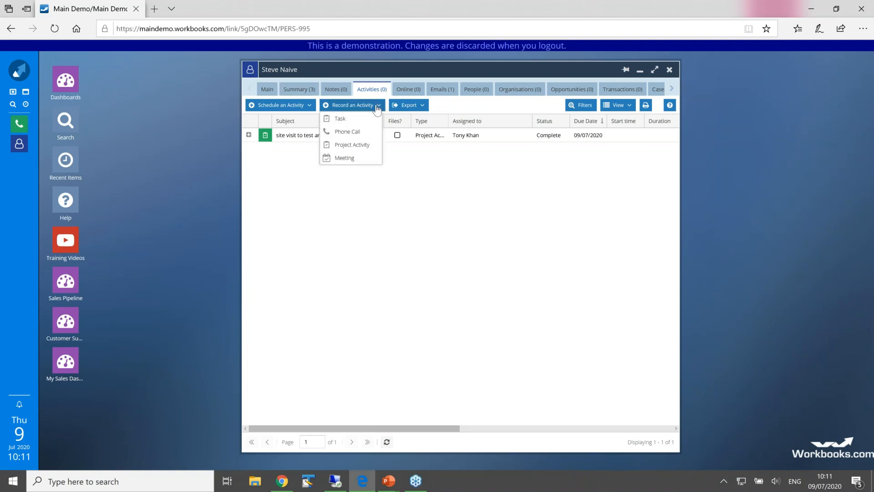
pyautogui.click(308, 107)
pyautogui.click(308, 107)
pyautogui.click(308, 107)
pyautogui.click(308, 108)
pyautogui.click(308, 107)
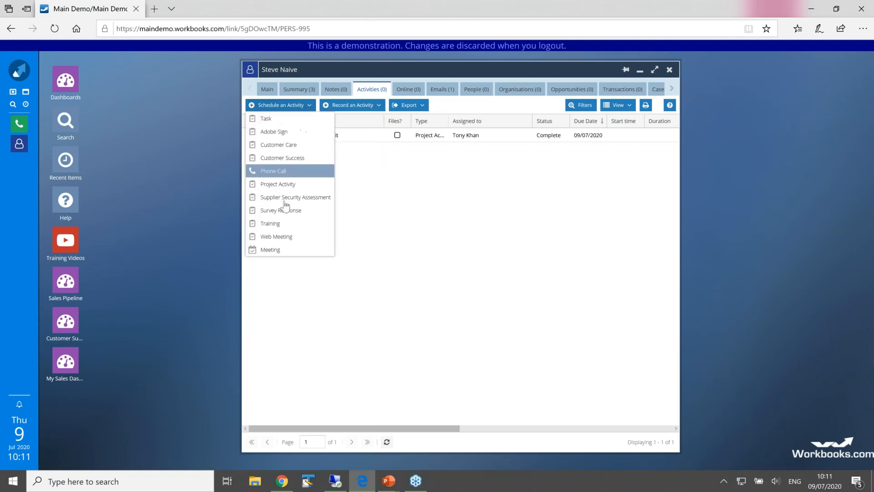
pyautogui.click(283, 236)
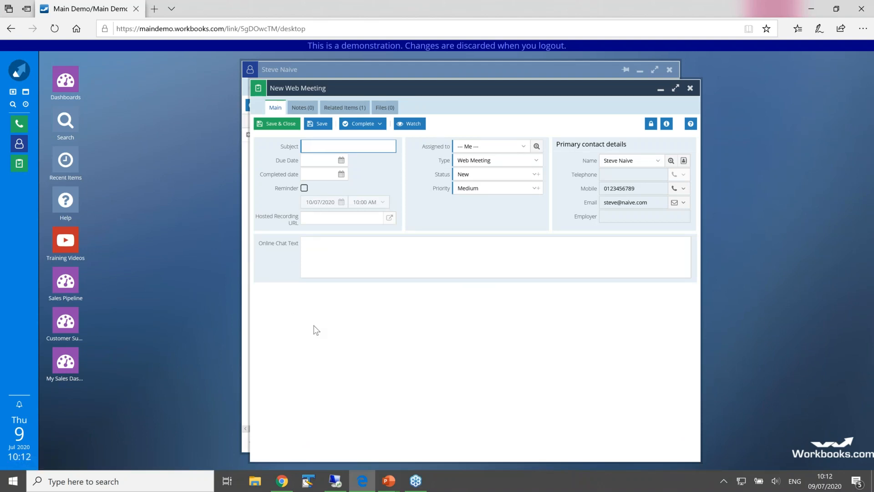
# Examine the new Web Meeting form's Online Chat Text, Hosted Recording URL and Priority fields and its list of activity types
pyautogui.click(313, 247)
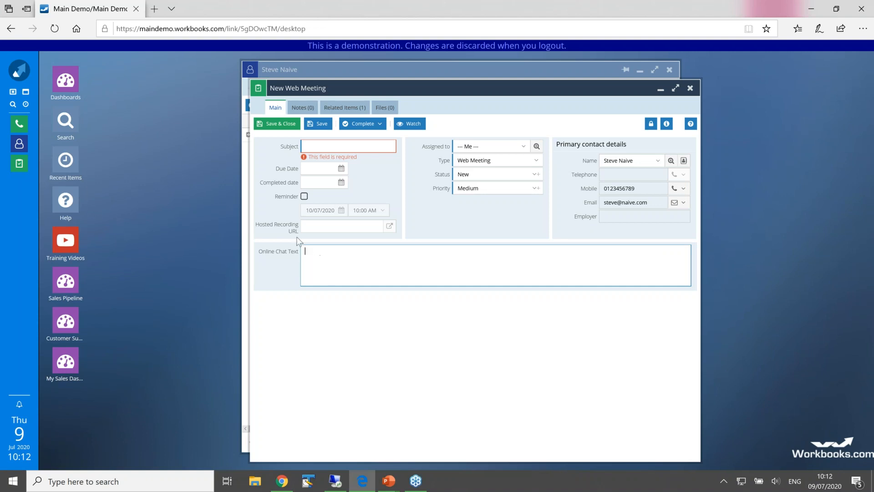
pyautogui.click(305, 226)
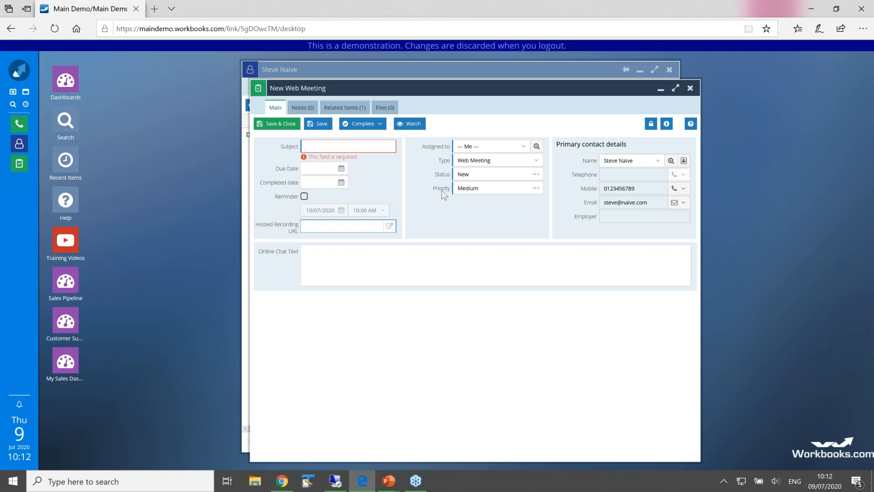
pyautogui.click(492, 161)
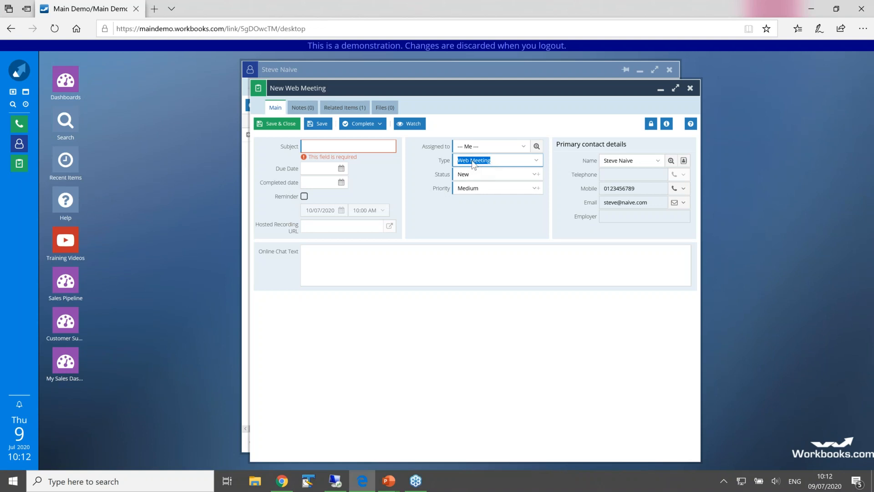
pyautogui.moveTo(511, 86); pyautogui.dragTo(596, 64)
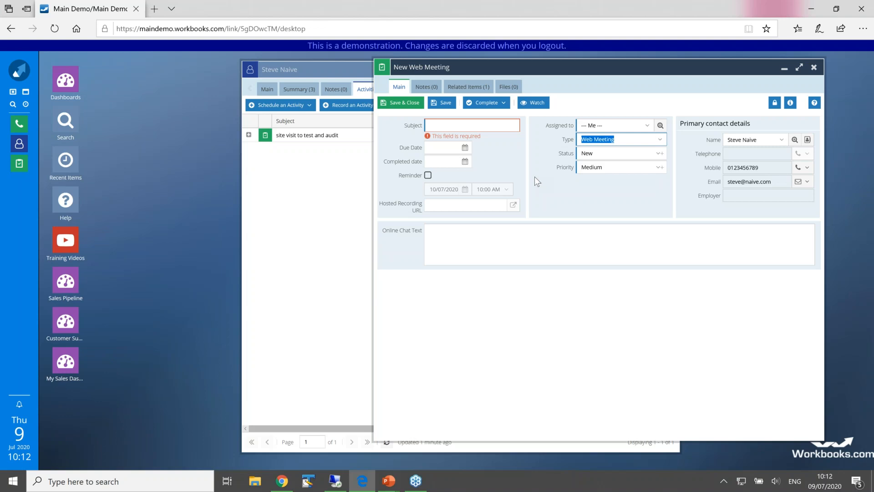
pyautogui.click(548, 168)
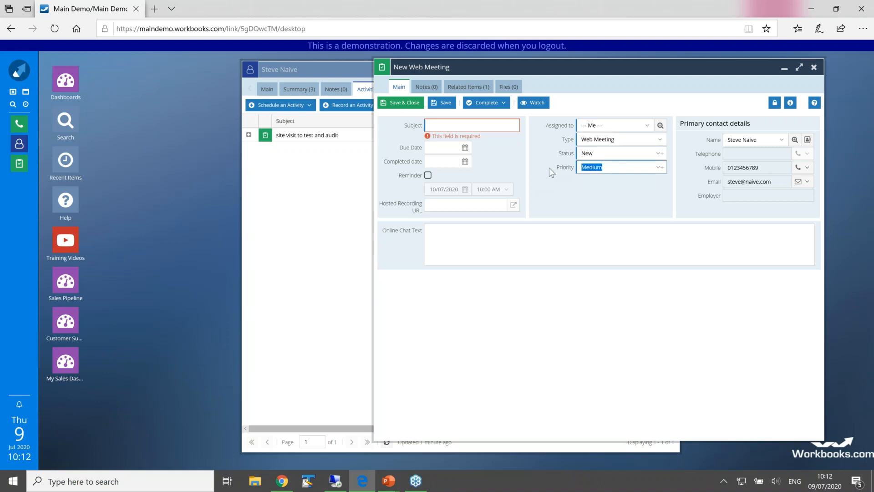
pyautogui.click(660, 141)
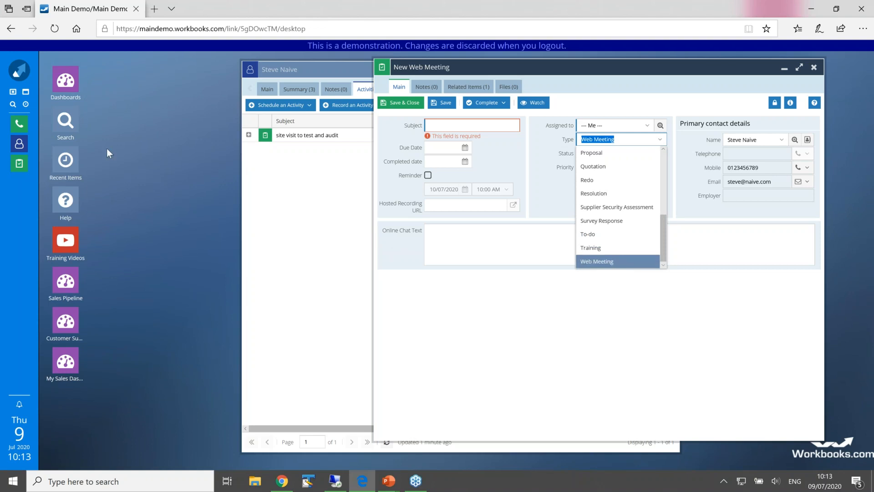
# Bring up the picklists under the Customisation configuration and show a filter row for them
pyautogui.click(19, 74)
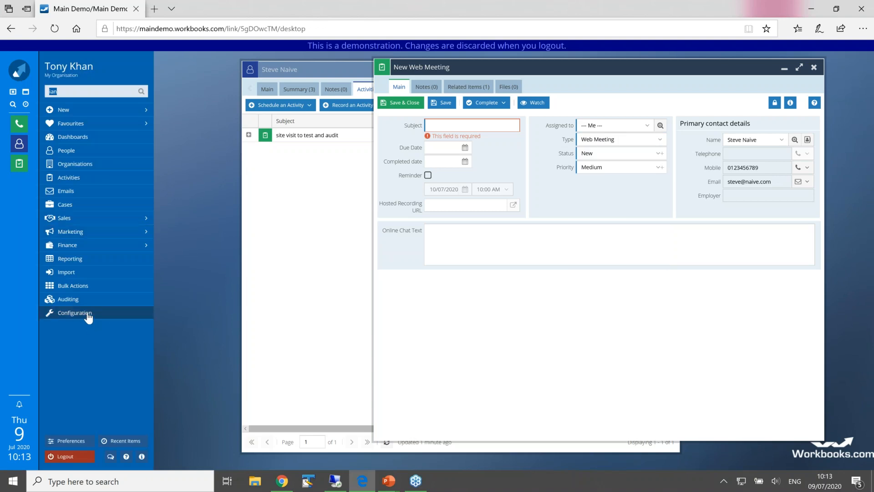
pyautogui.press('Escape')
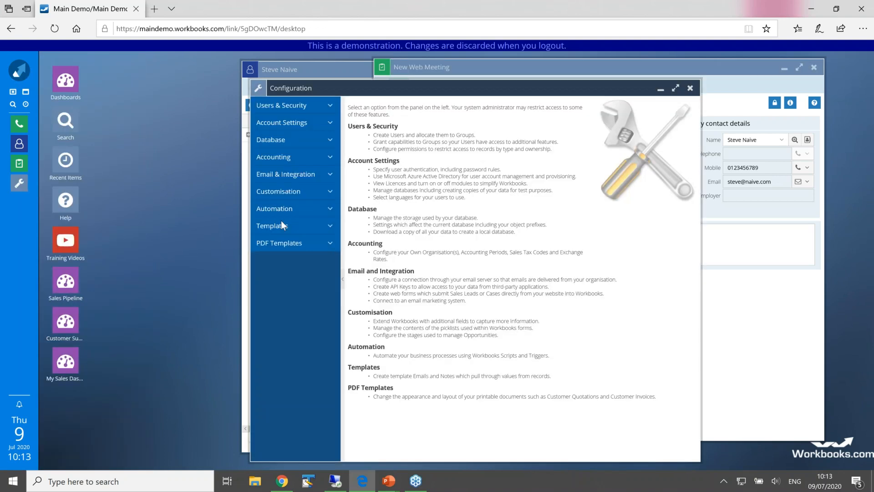
pyautogui.click(328, 195)
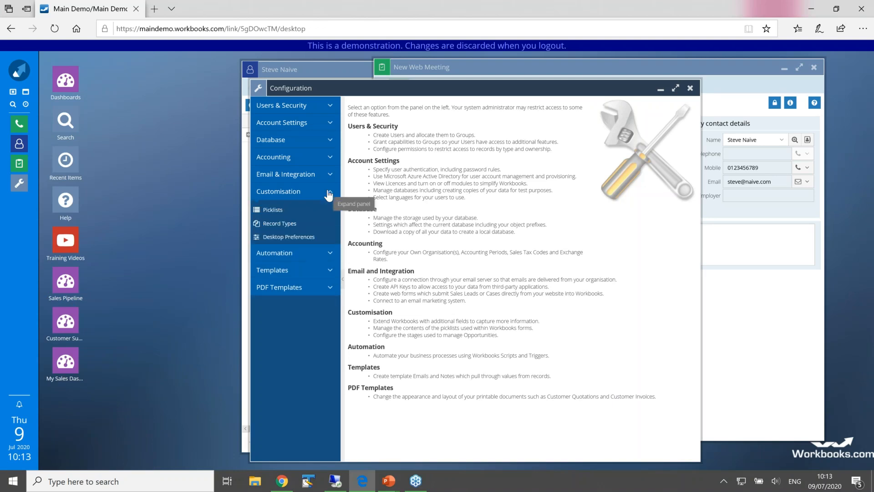
pyautogui.click(276, 211)
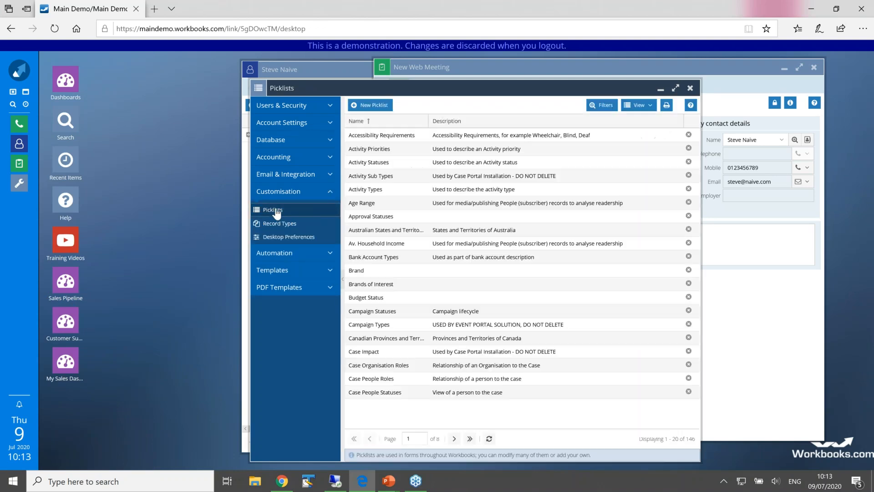
pyautogui.click(602, 107)
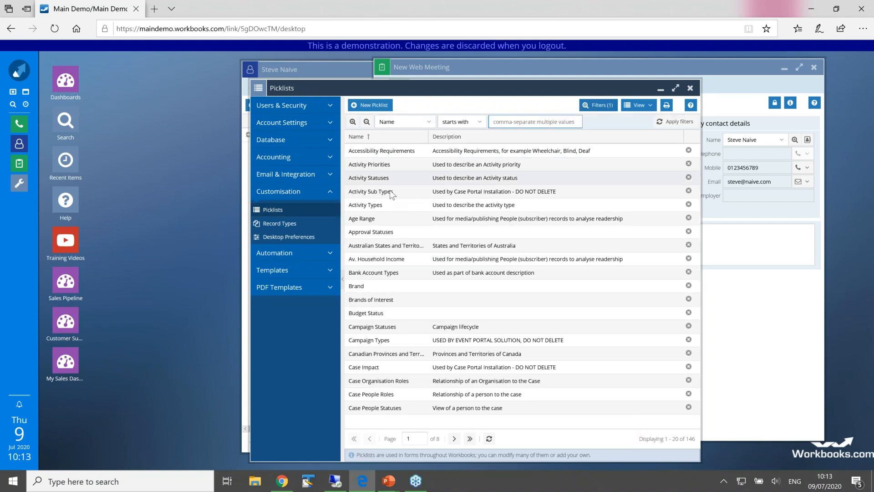
# Open the Activity Types picklist and display its values
pyautogui.click(363, 206)
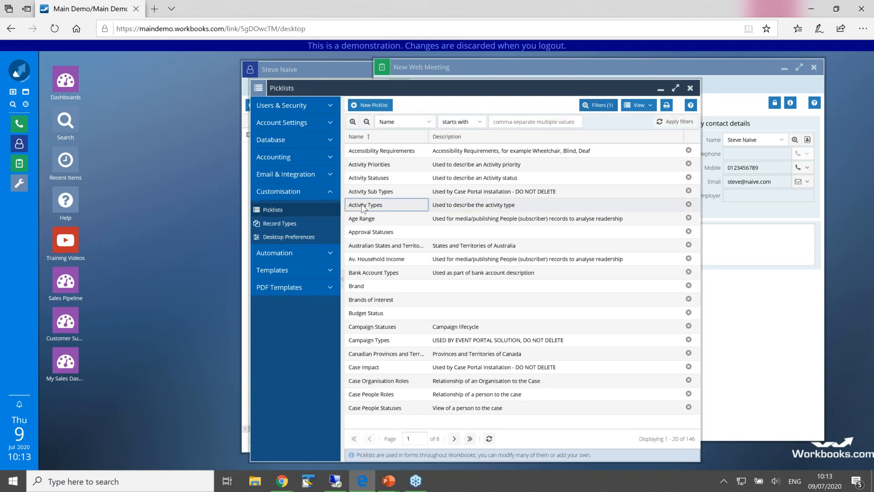
pyautogui.doubleClick(362, 206)
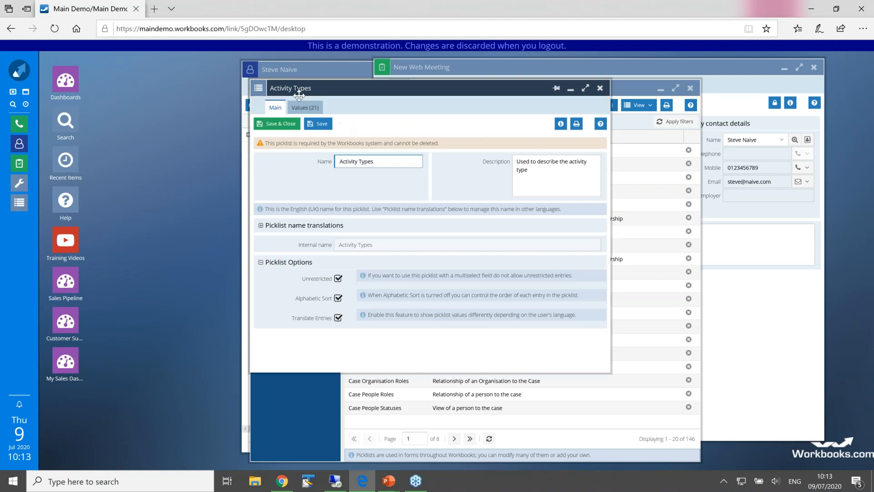
pyautogui.click(304, 107)
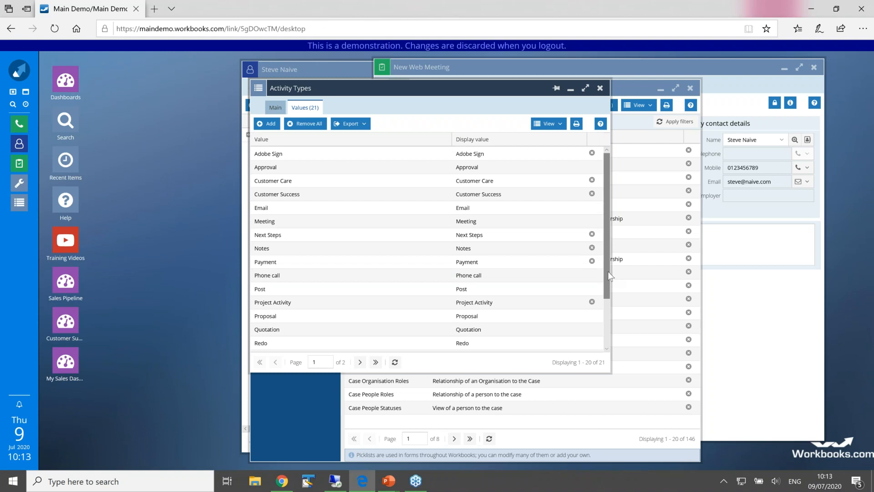
# Review the remaining Activity Types values, close the picklist and arrange the Picklists window beside the New Web Meeting form
pyautogui.scroll(-3, 607, 286)
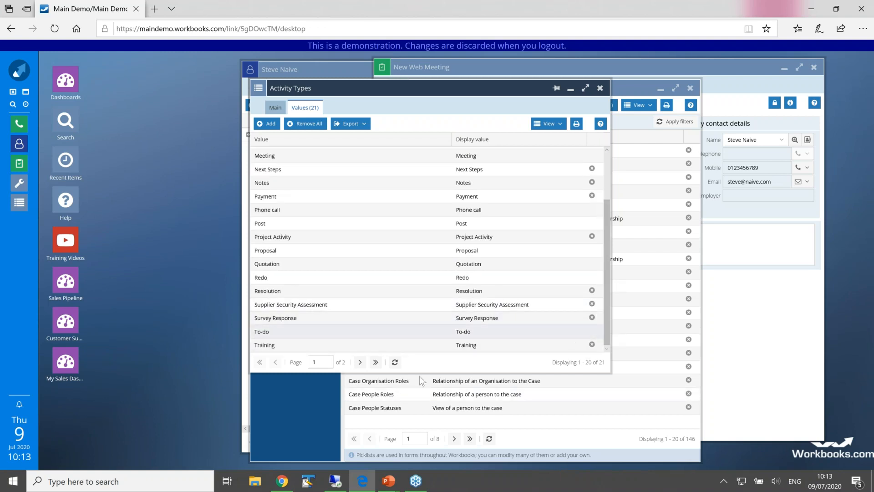
pyautogui.click(359, 362)
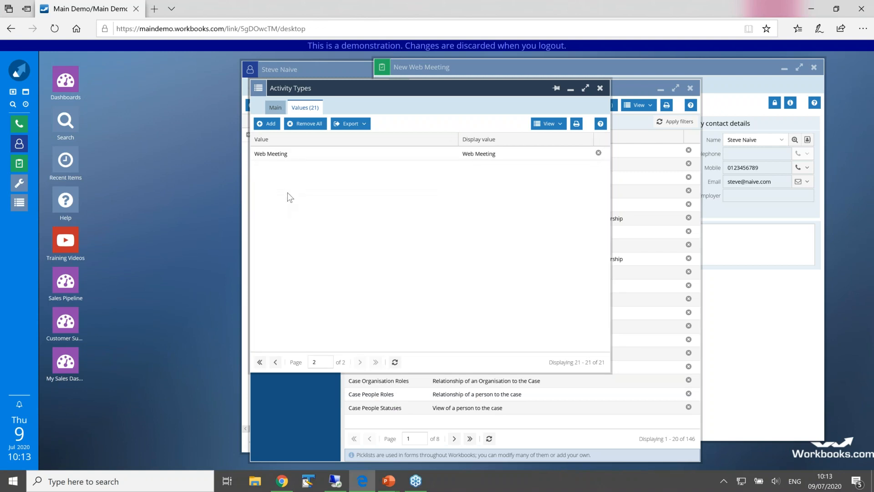
pyautogui.click(600, 88)
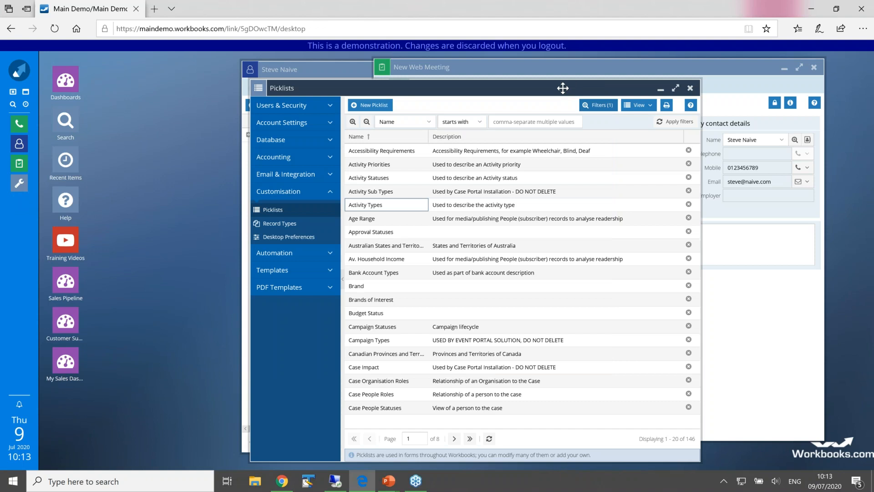
pyautogui.moveTo(486, 85); pyautogui.dragTo(376, 74)
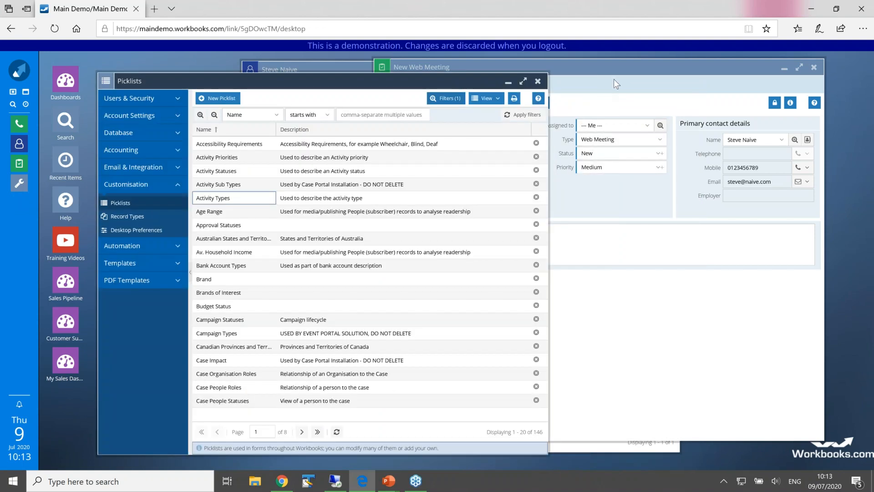
pyautogui.click(615, 72)
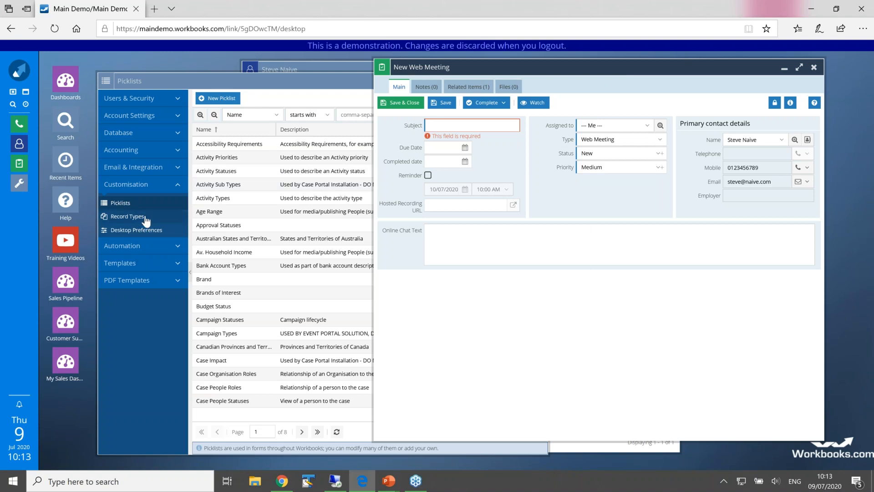
# Open the Tasks record type for customisation and display its form layouts
pyautogui.click(128, 216)
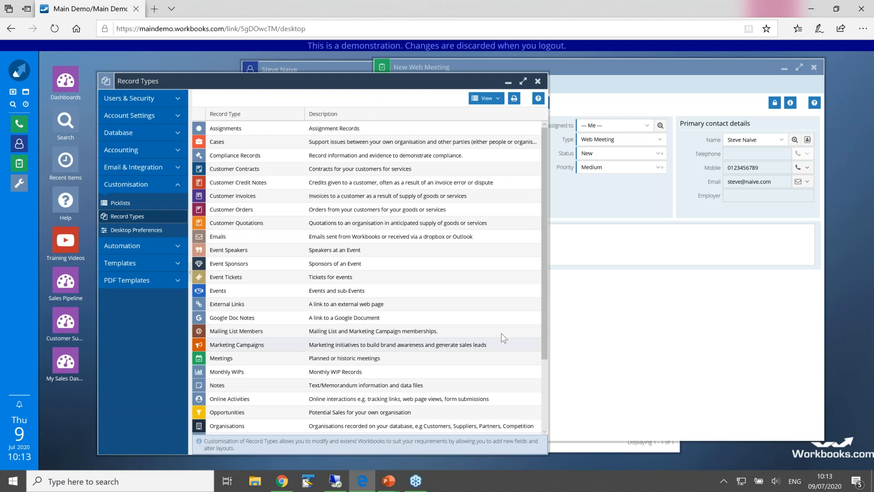
pyautogui.moveTo(539, 329); pyautogui.dragTo(544, 413)
pyautogui.click(233, 427)
pyautogui.doubleClick(233, 427)
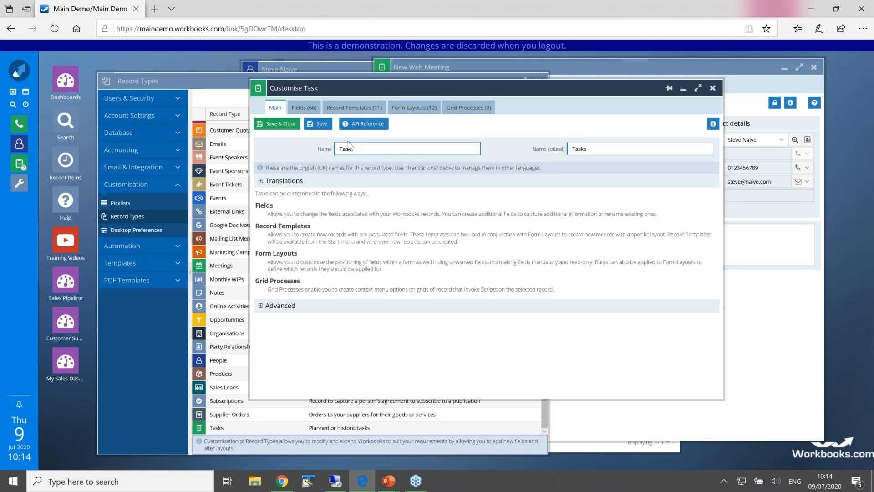
pyautogui.click(414, 108)
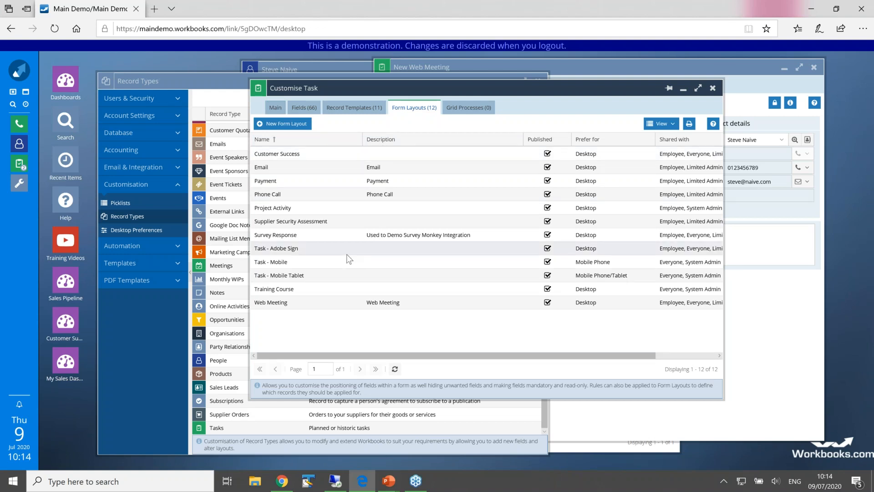
# Inspect the Phone Call form layout for tasks and close it, discarding any changes
pyautogui.click(270, 193)
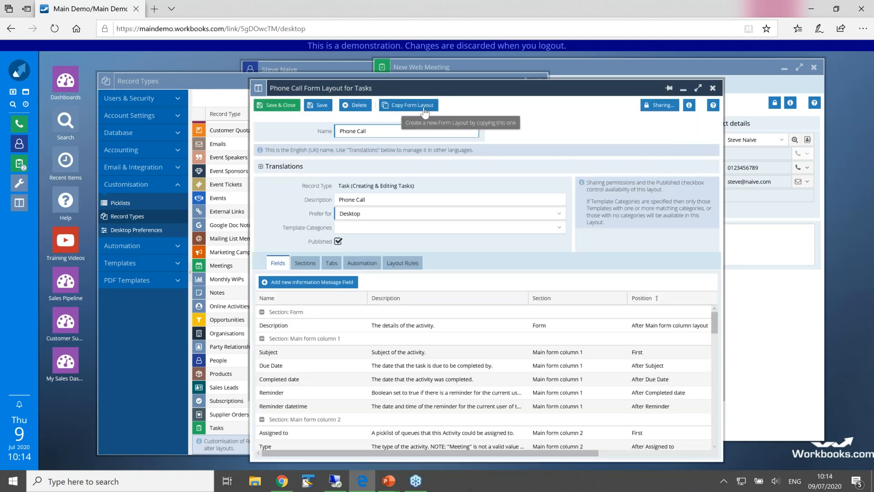
pyautogui.click(712, 89)
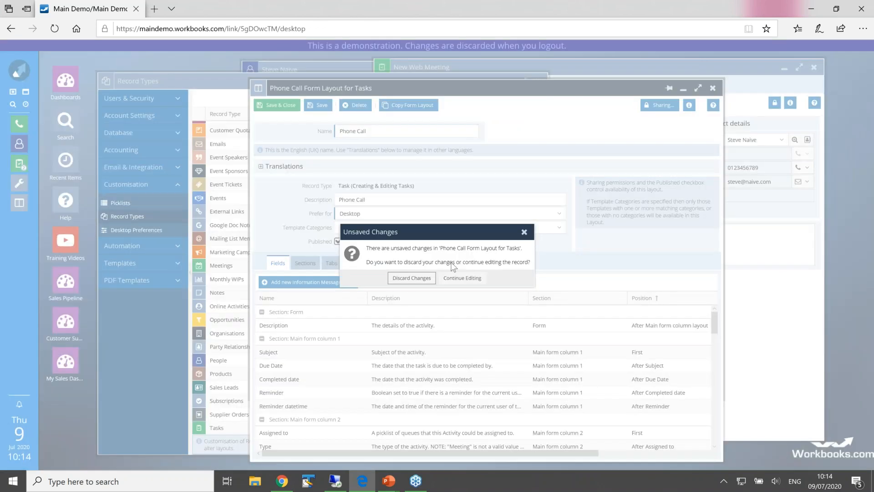
pyautogui.click(412, 278)
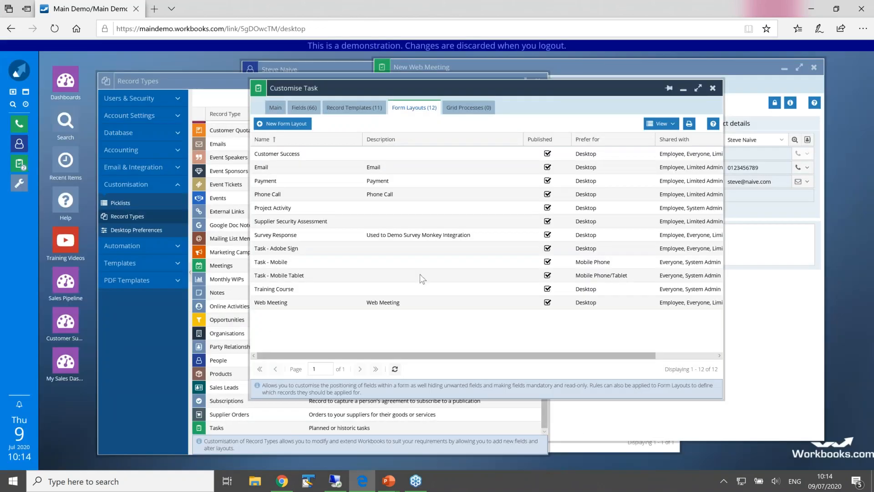
# Refer to the New Web Meeting form, and view the task record type's fields and the data types available for a new custom field
pyautogui.click(562, 68)
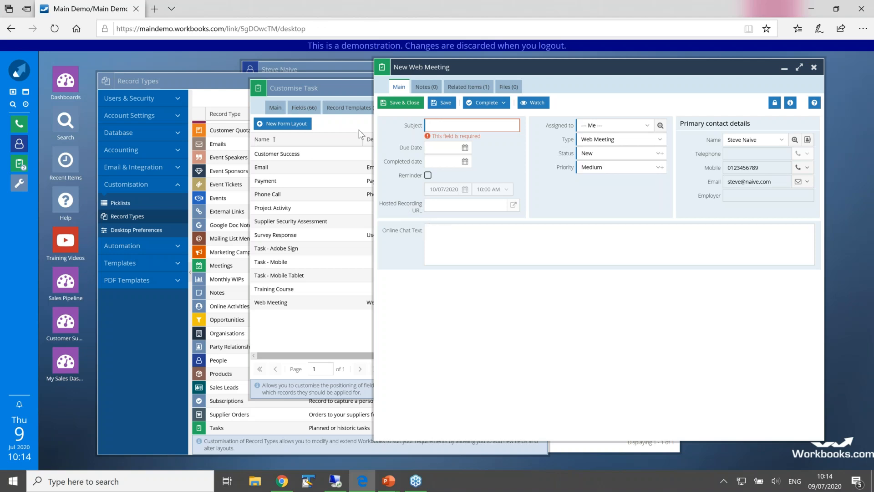
pyautogui.click(346, 90)
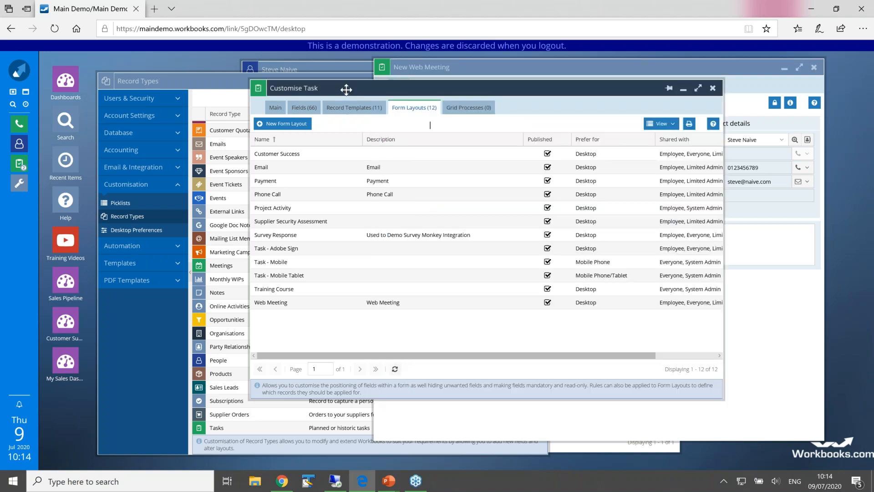
pyautogui.click(304, 109)
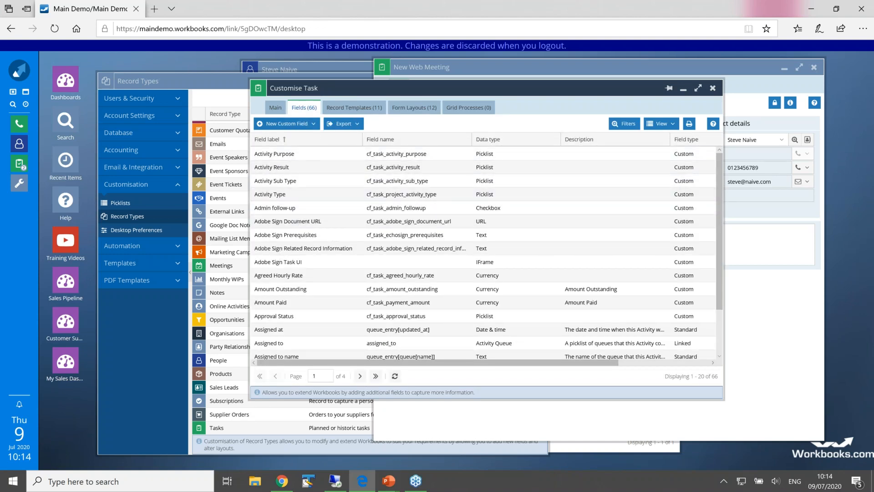
pyautogui.click(314, 124)
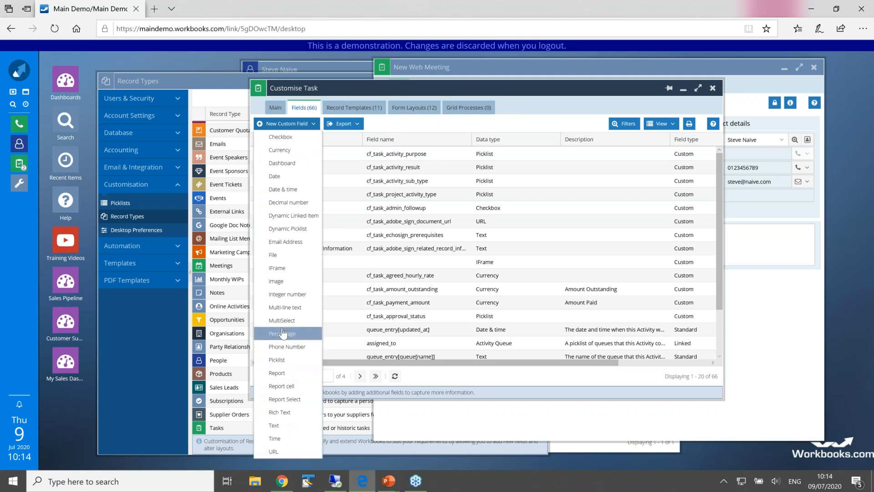
pyautogui.click(774, 342)
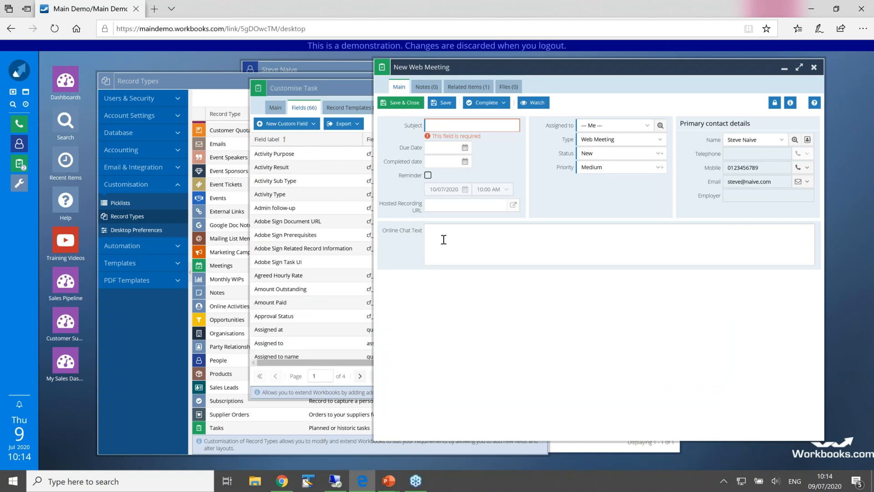
# Display the task form layouts again and arrange their window beside the New Web Meeting form
pyautogui.click(345, 87)
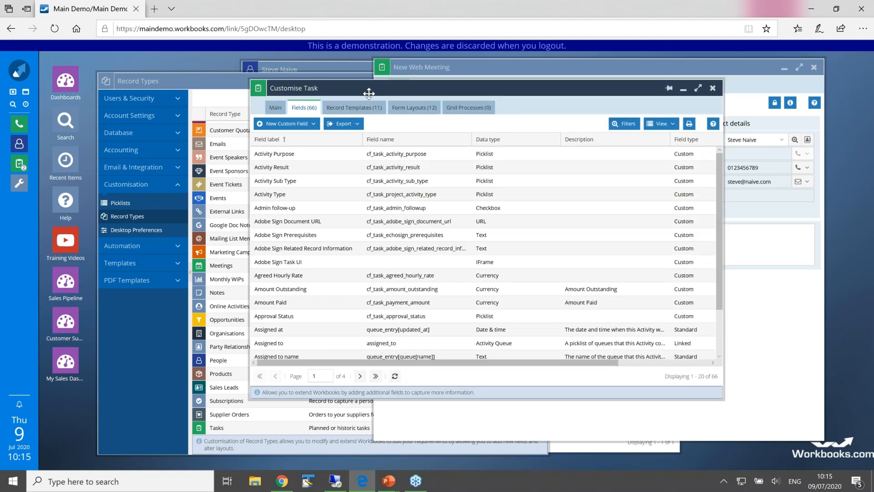
pyautogui.click(402, 110)
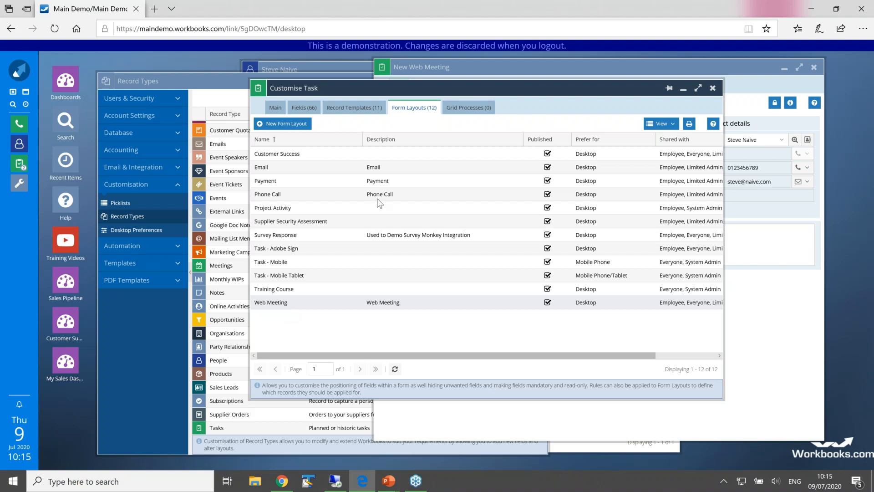
pyautogui.moveTo(430, 91); pyautogui.dragTo(261, 71)
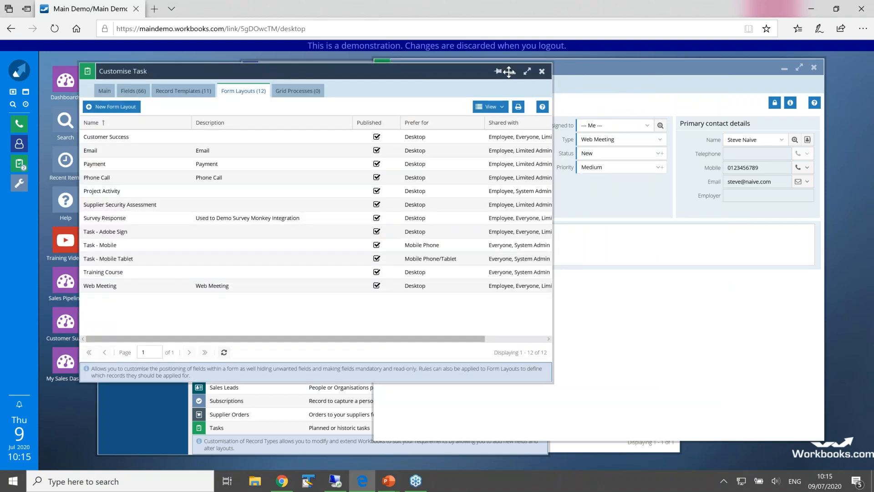
pyautogui.click(603, 73)
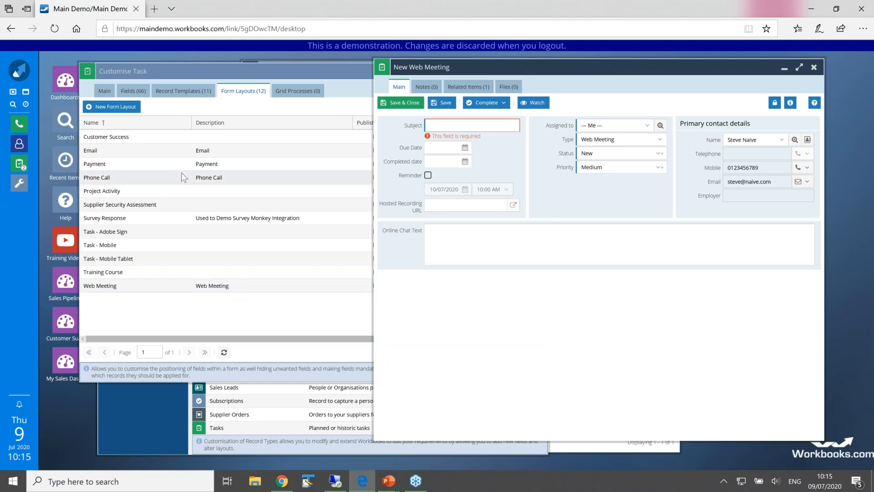
# Show the task templates offered when creating a new task, such as Phone Call, Training and Web Meeting
pyautogui.click(18, 72)
pyautogui.moveTo(62, 114)
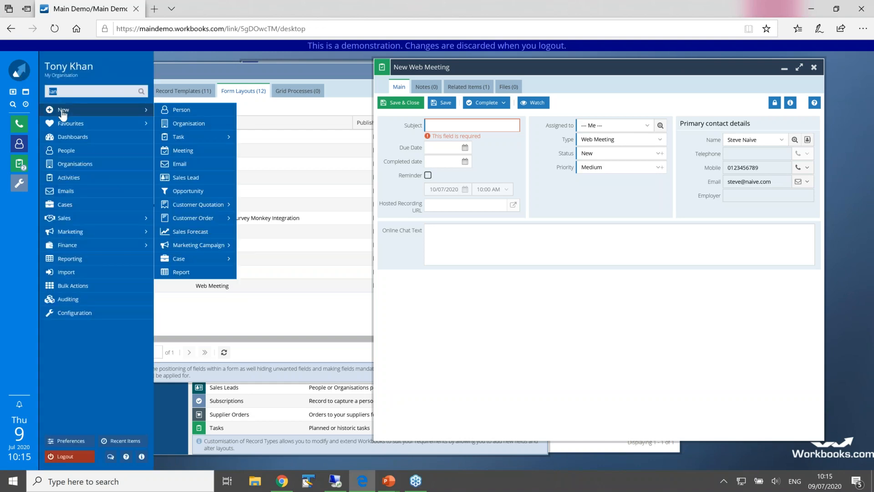
pyautogui.moveTo(144, 125)
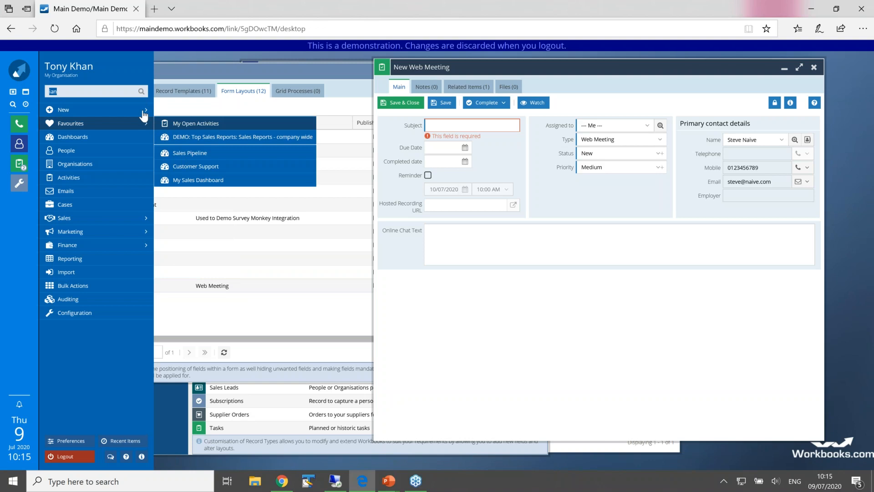
pyautogui.moveTo(186, 137)
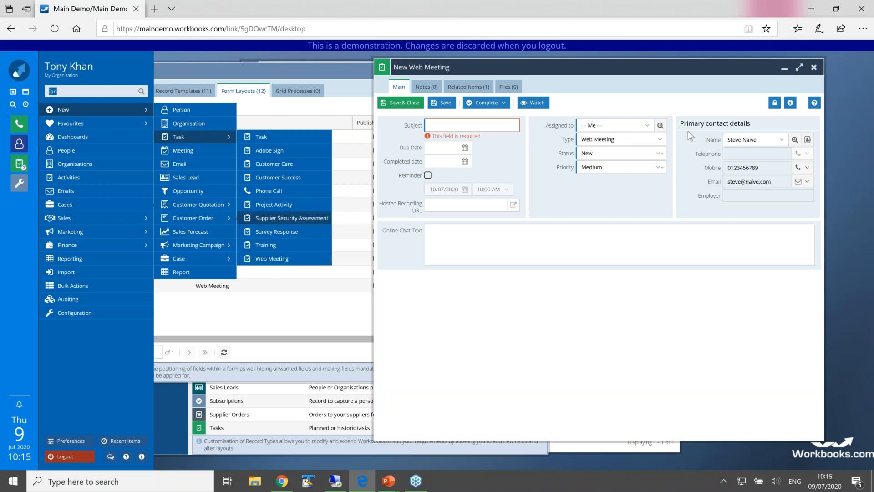
# Point out the Type field on the New Web Meeting form and show the Web Meeting form layout's layout rules
pyautogui.click(634, 141)
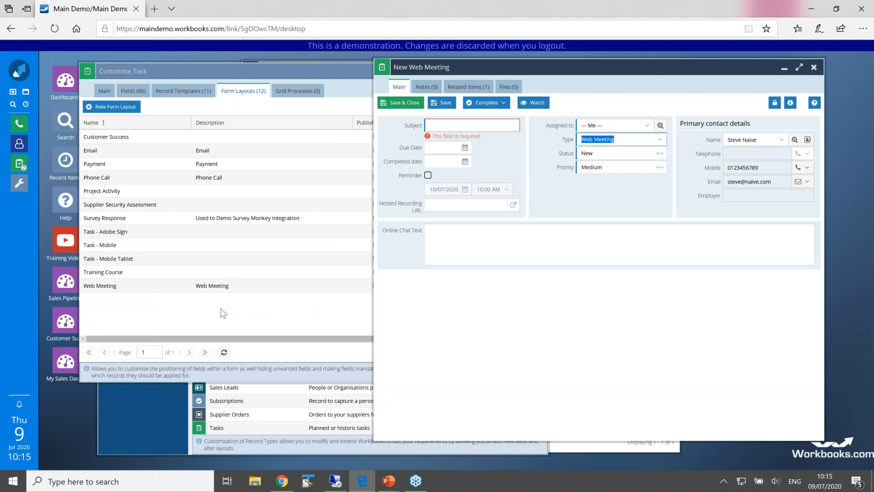
pyautogui.click(138, 285)
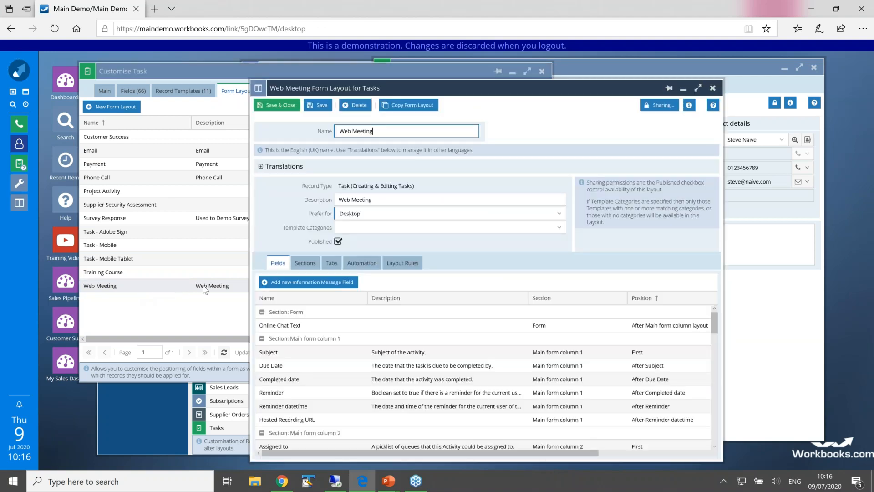
pyautogui.click(400, 268)
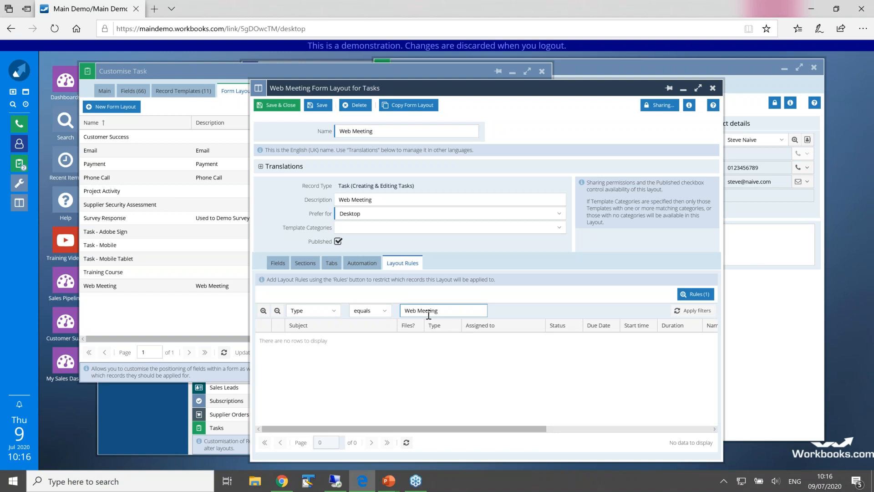
# Display the task record templates and compare them with the task types offered for creating a new task
pyautogui.click(185, 93)
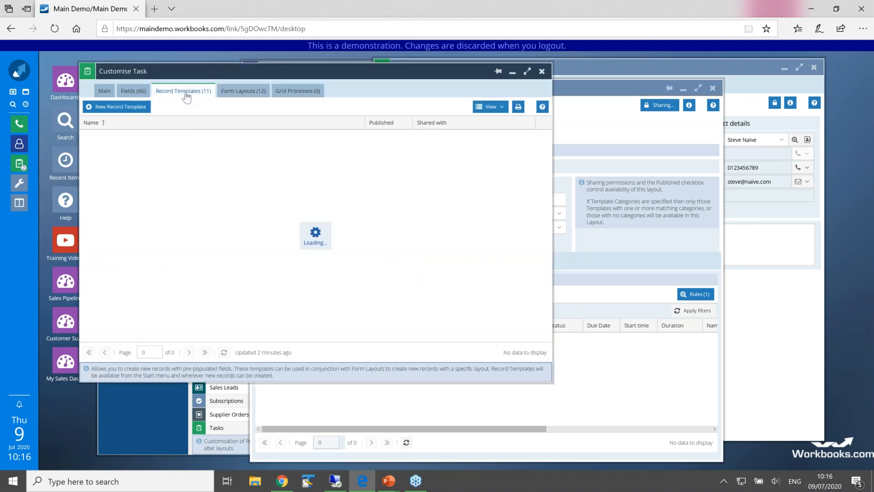
pyautogui.click(23, 75)
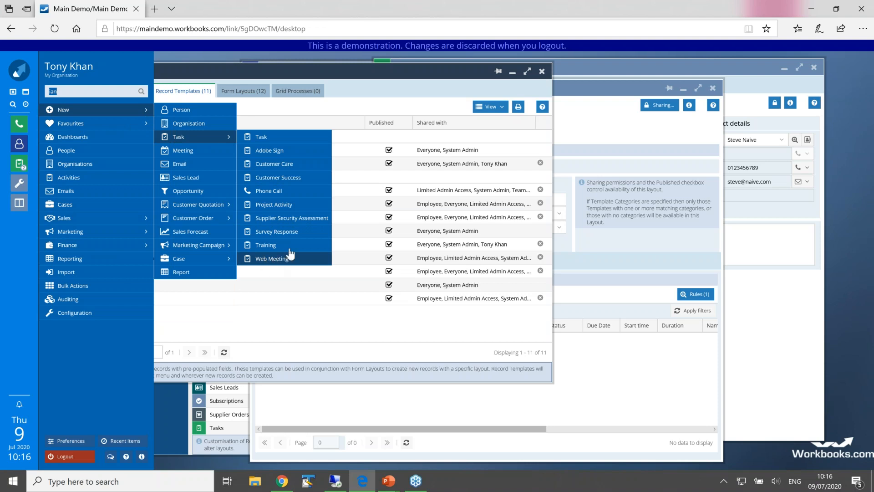
pyautogui.click(348, 84)
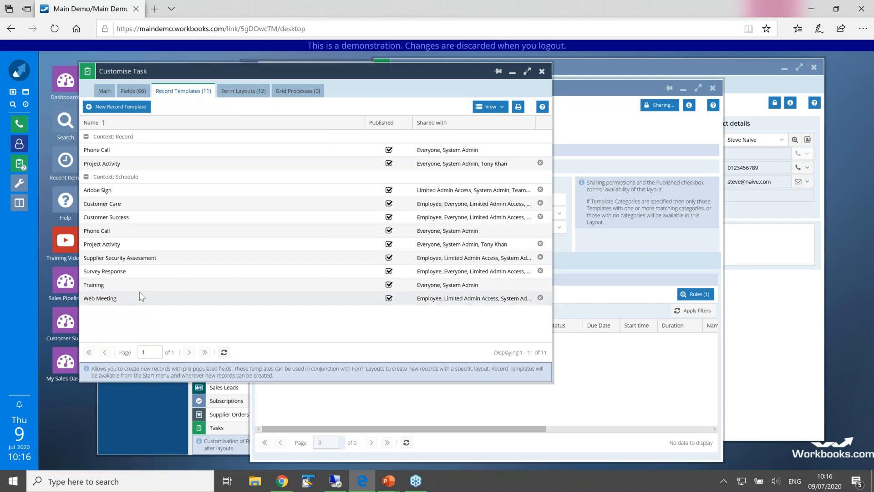
# Inspect the Web Meeting record template for tasks and close it, discarding any changes
pyautogui.click(111, 299)
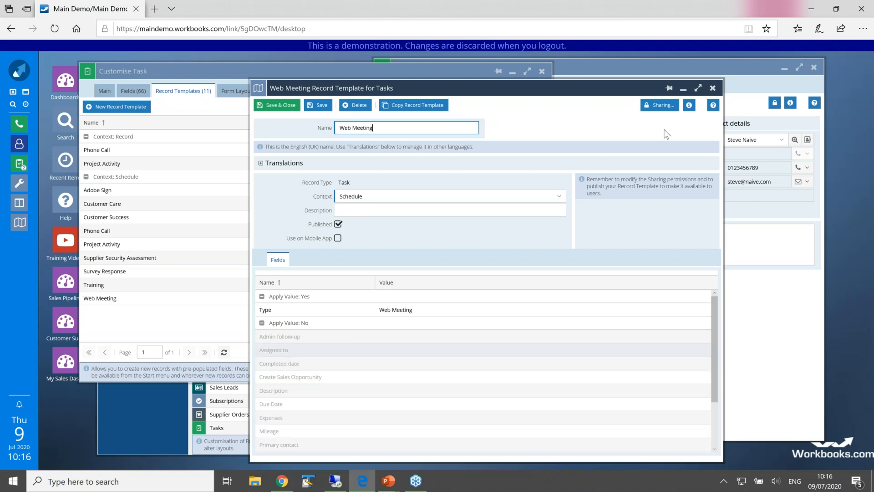
pyautogui.click(713, 89)
pyautogui.click(411, 281)
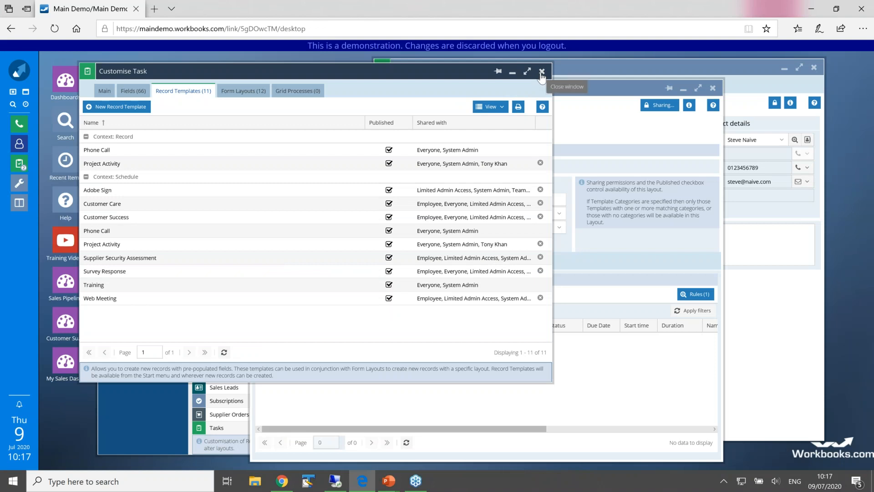
# Close the Customise Task window and the Web Meeting form layout, discarding any changes
pyautogui.click(541, 72)
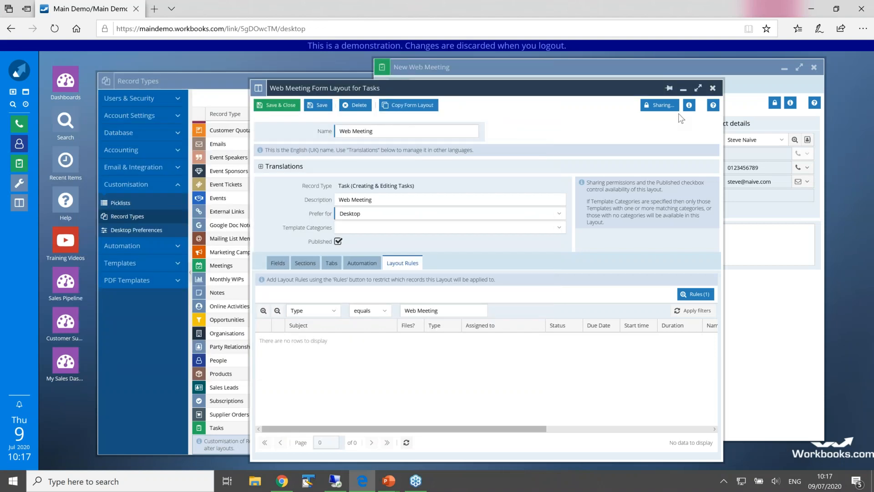
pyautogui.click(712, 88)
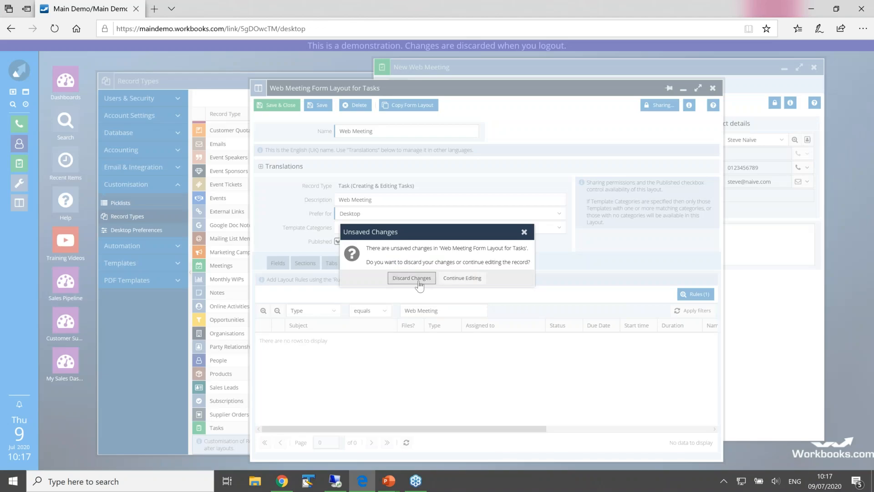
pyautogui.click(402, 279)
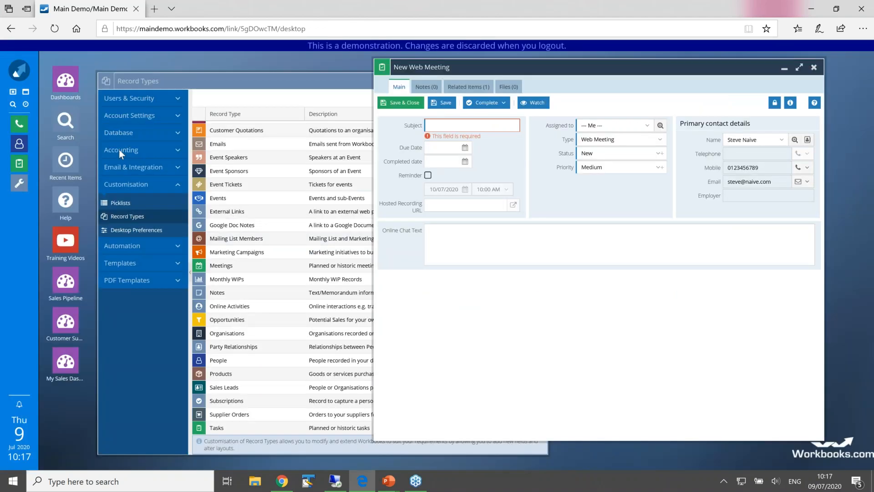
# Display the task types offered for creating a new task alongside the New Web Meeting form
pyautogui.click(20, 71)
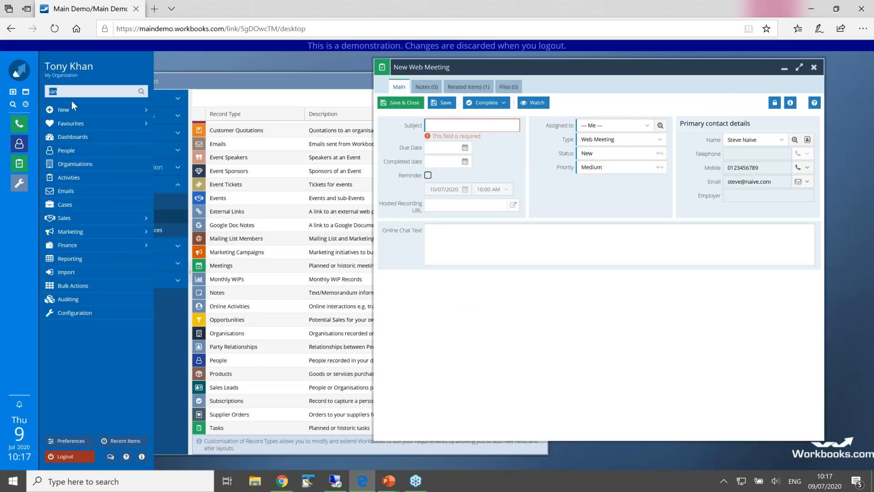
pyautogui.moveTo(80, 110)
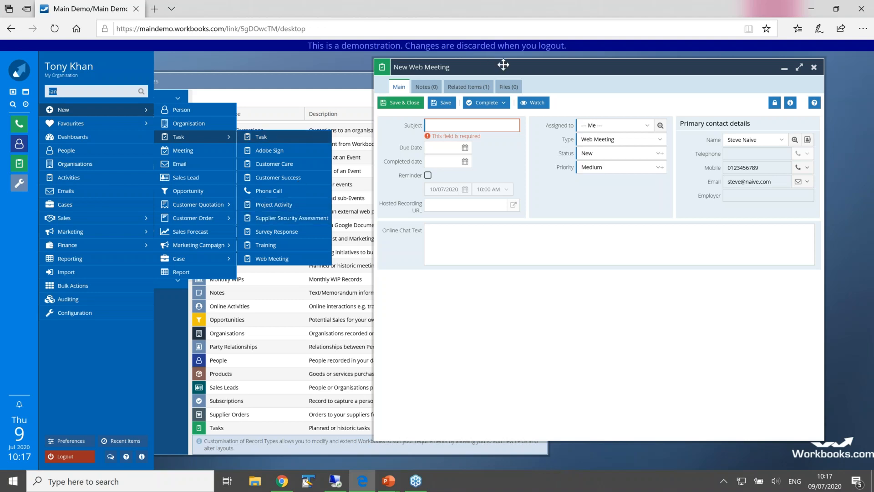
pyautogui.moveTo(503, 65); pyautogui.dragTo(485, 66)
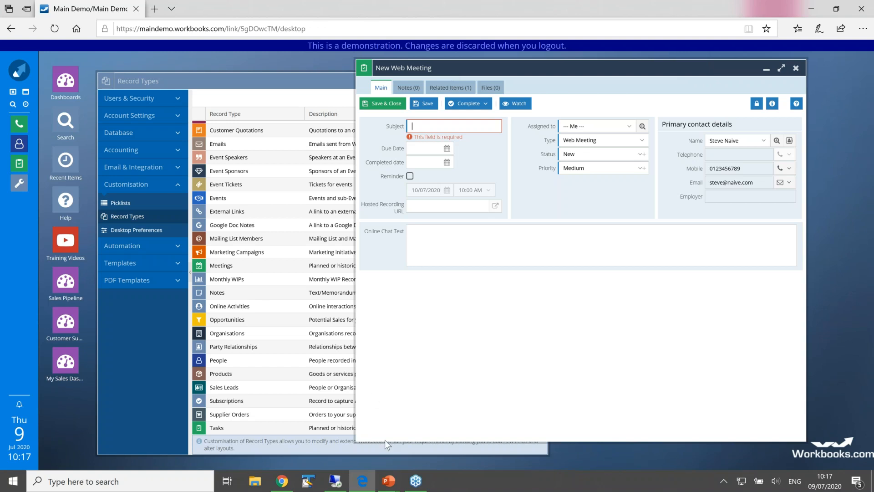
# Switch to the PowerPoint slide show and advance it to the Questions slide
pyautogui.moveTo(388, 480)
pyautogui.click(422, 462)
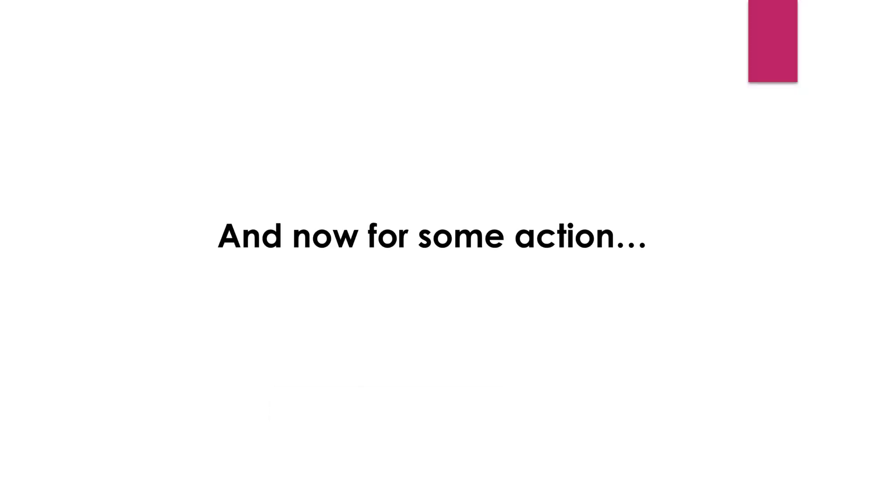
pyautogui.press('Right')
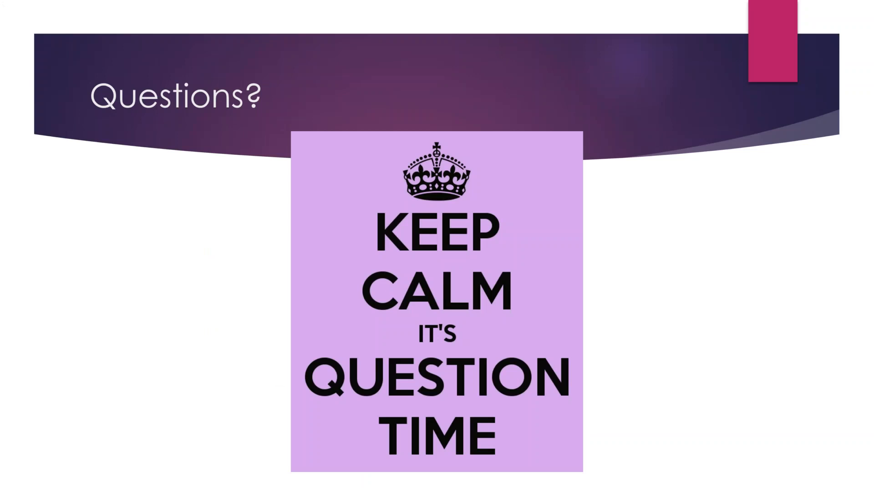
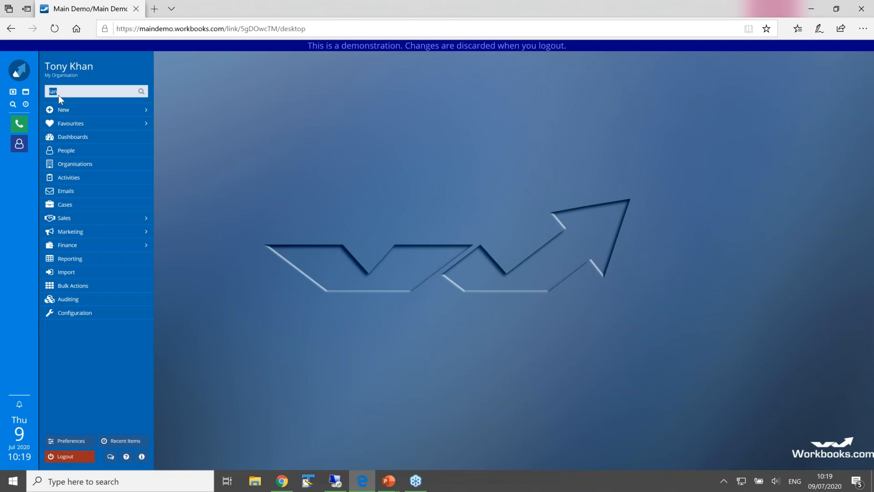
# Open a new opportunity form from the opportunities list and expand its Competitor Analysis section
pyautogui.moveTo(121, 219)
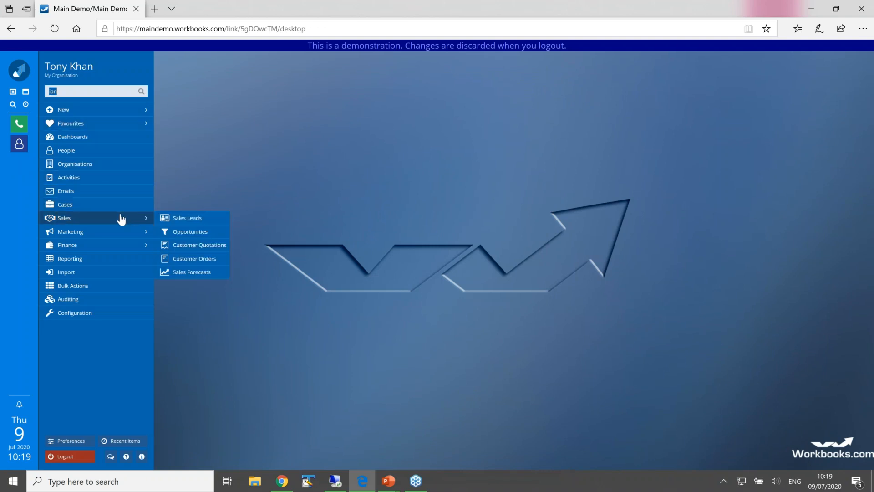
pyautogui.click(174, 236)
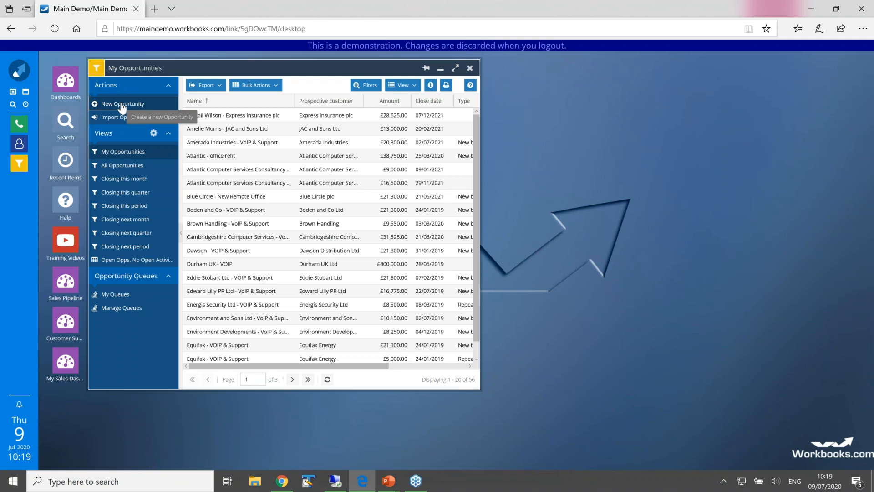
pyautogui.click(122, 104)
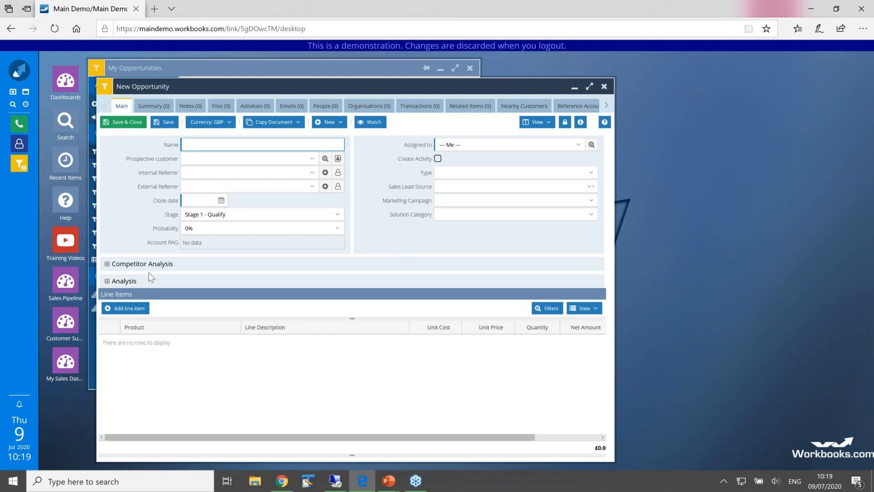
pyautogui.click(106, 264)
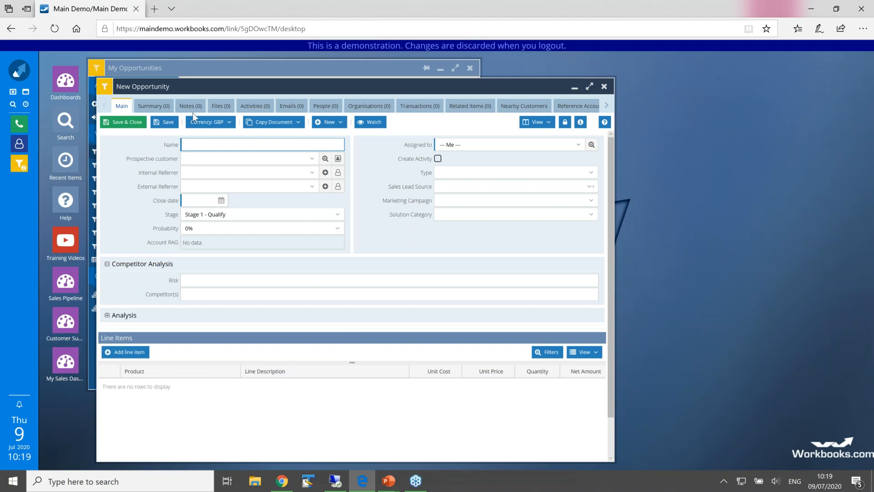
pyautogui.moveTo(356, 87); pyautogui.dragTo(395, 71)
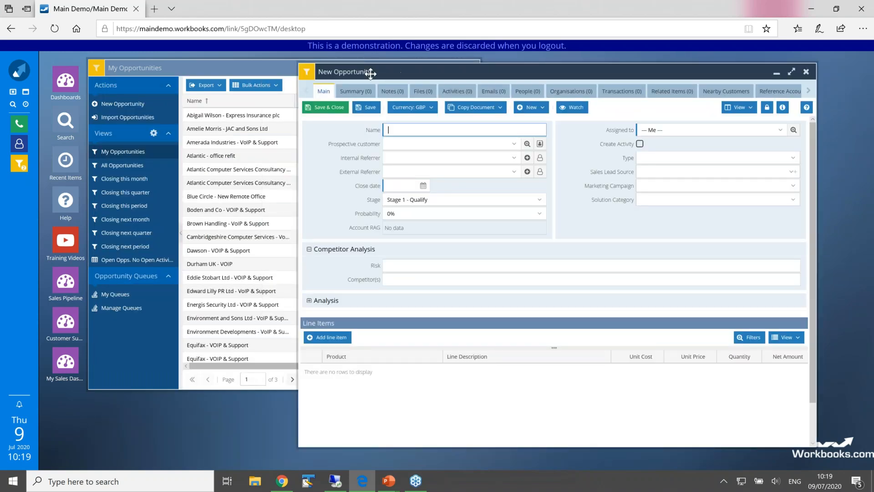
# Open a new Request to be Forgotten case and review its resolution checks and Type field
pyautogui.click(23, 72)
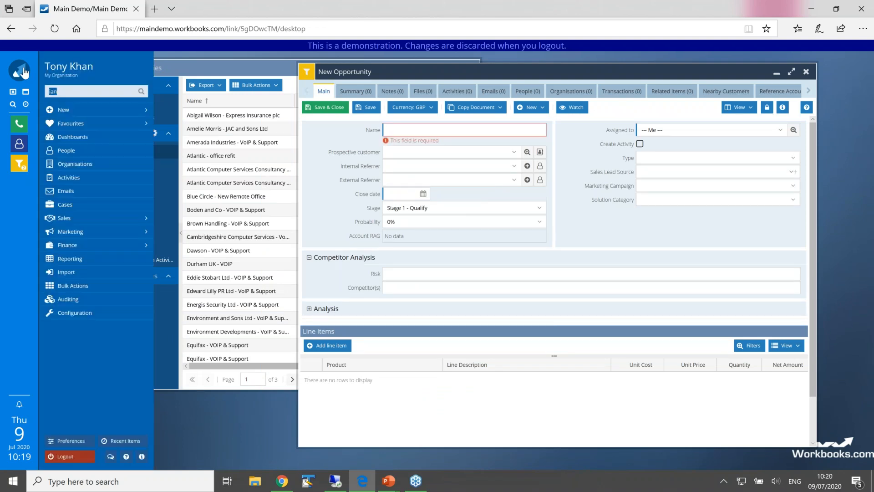
pyautogui.click(68, 204)
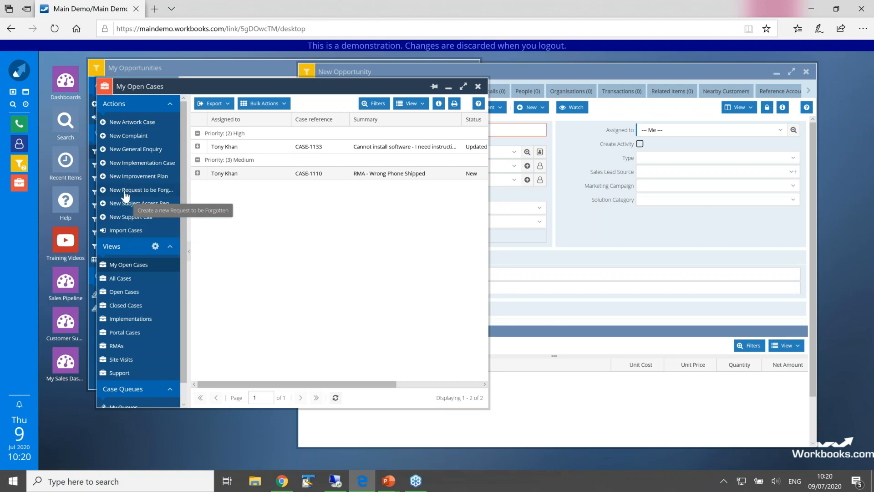
pyautogui.click(125, 190)
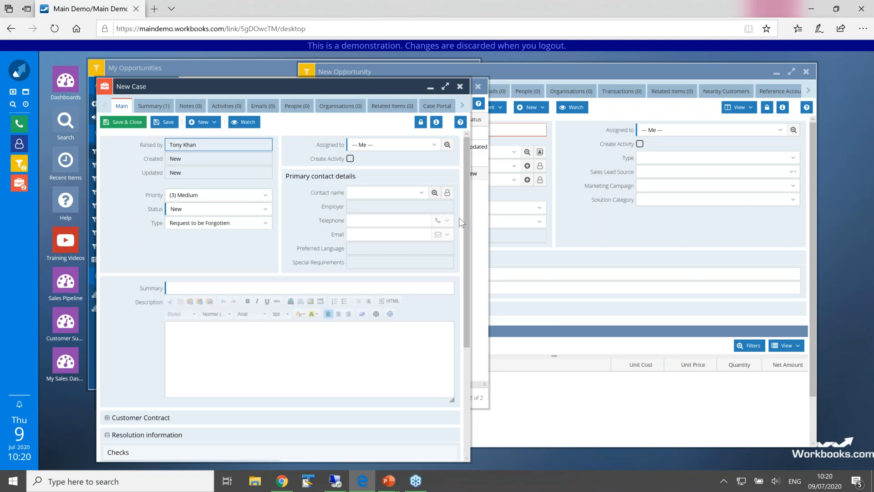
pyautogui.moveTo(466, 222); pyautogui.dragTo(465, 329)
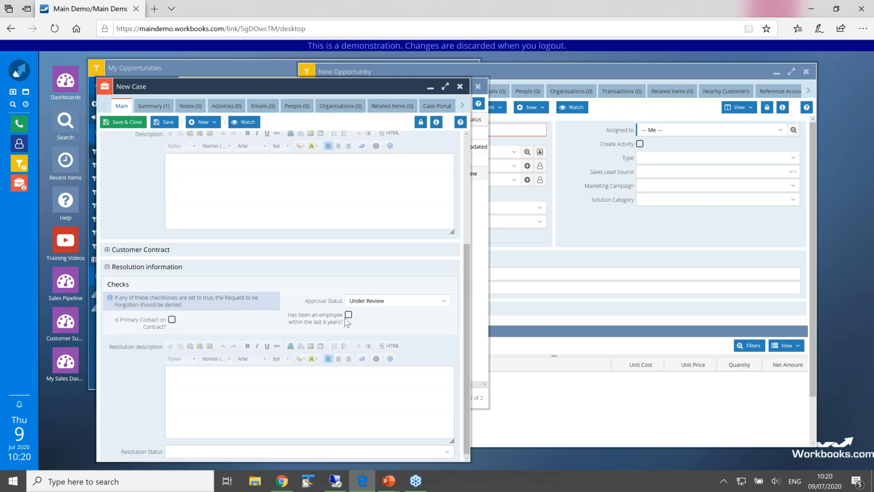
pyautogui.moveTo(468, 321); pyautogui.dragTo(475, 229)
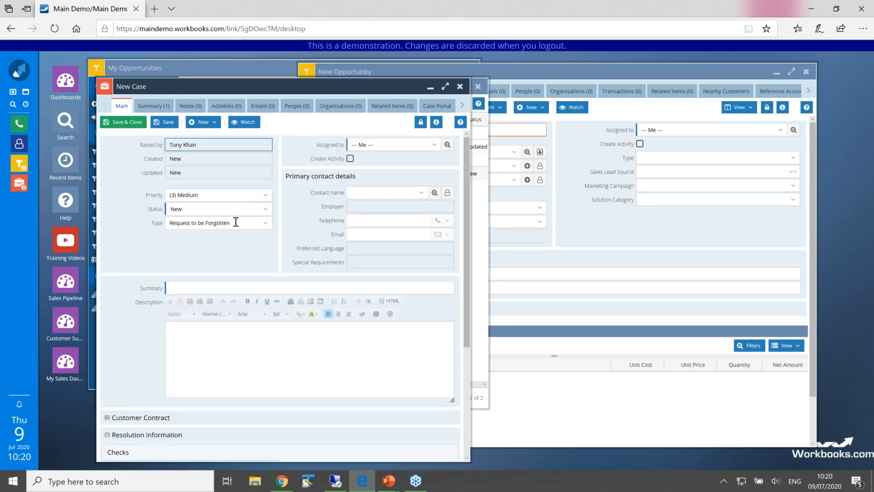
pyautogui.click(213, 222)
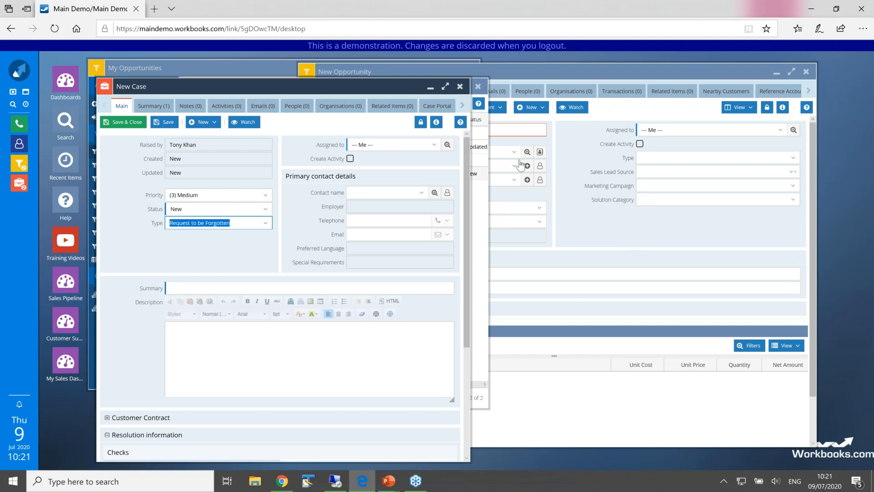
# Close the new case form, the open cases list and the opportunity windows
pyautogui.click(460, 88)
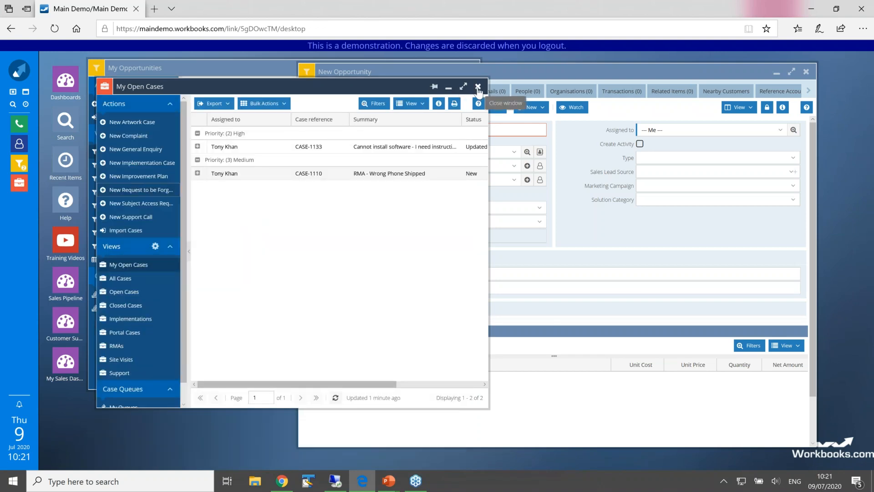
pyautogui.click(478, 87)
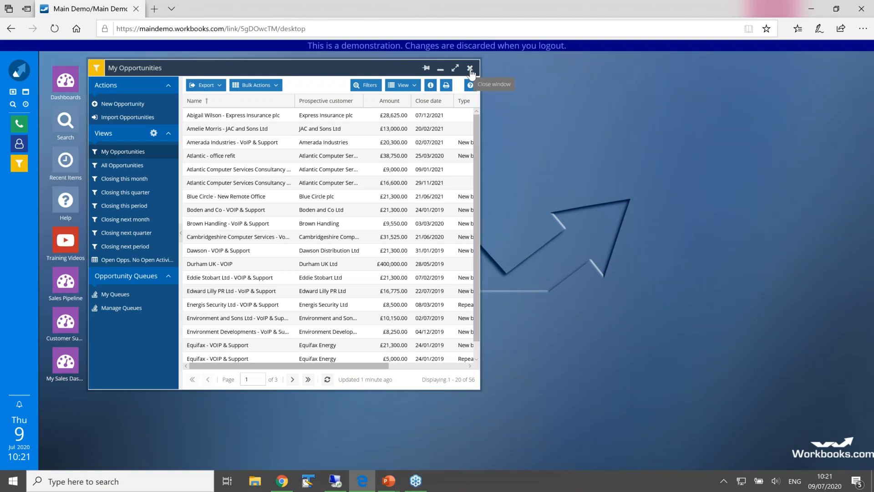
pyautogui.click(470, 69)
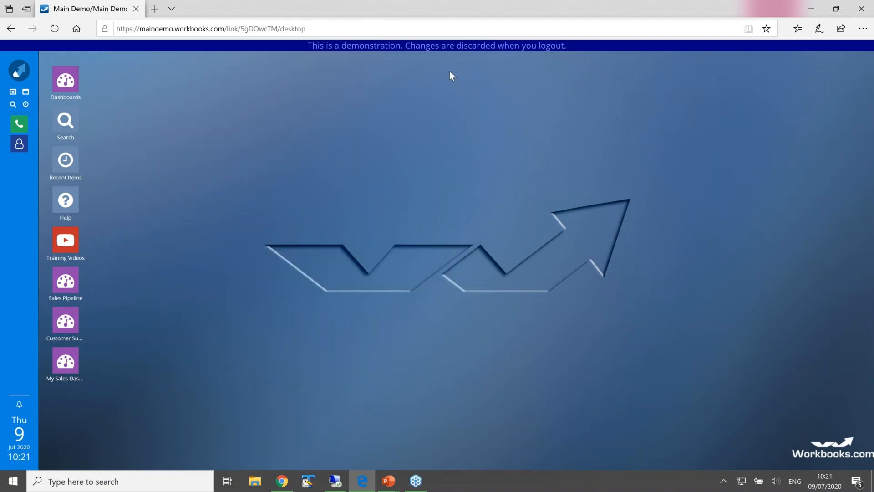
# Open the Tasks record type for customisation from the configuration's record types
pyautogui.click(19, 69)
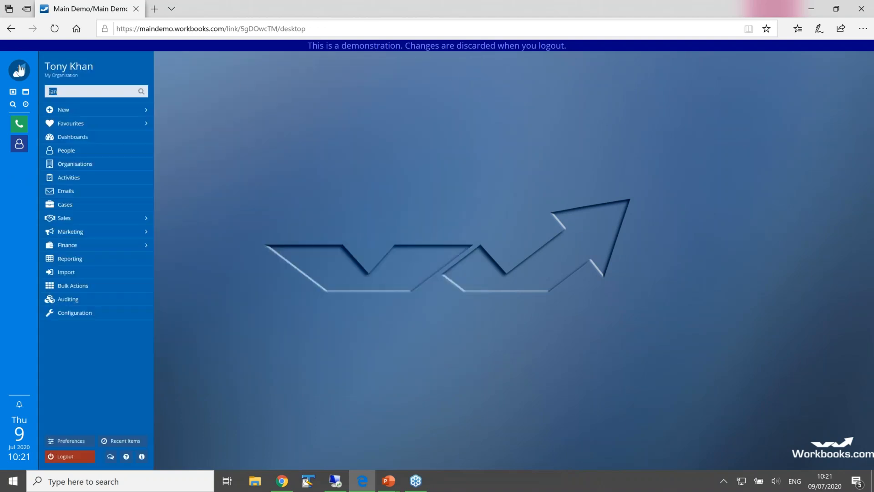
pyautogui.click(81, 319)
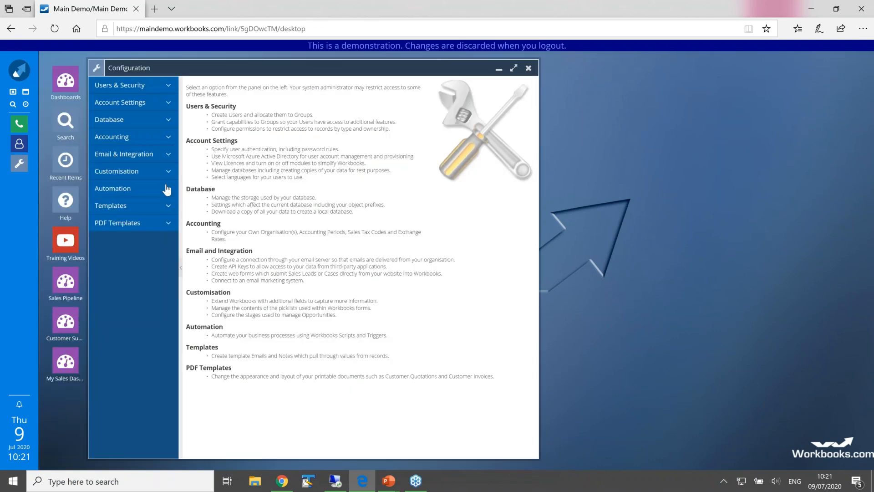
pyautogui.click(167, 172)
pyautogui.click(125, 204)
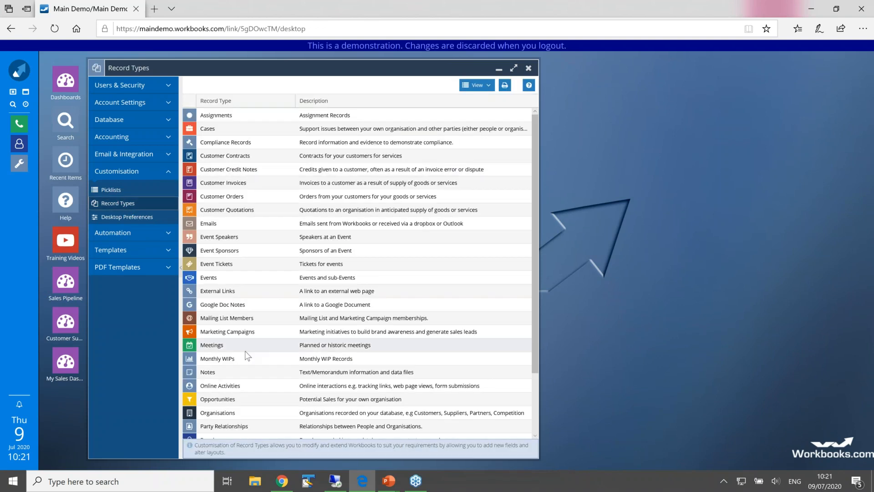
pyautogui.moveTo(534, 359); pyautogui.dragTo(534, 423)
pyautogui.click(261, 431)
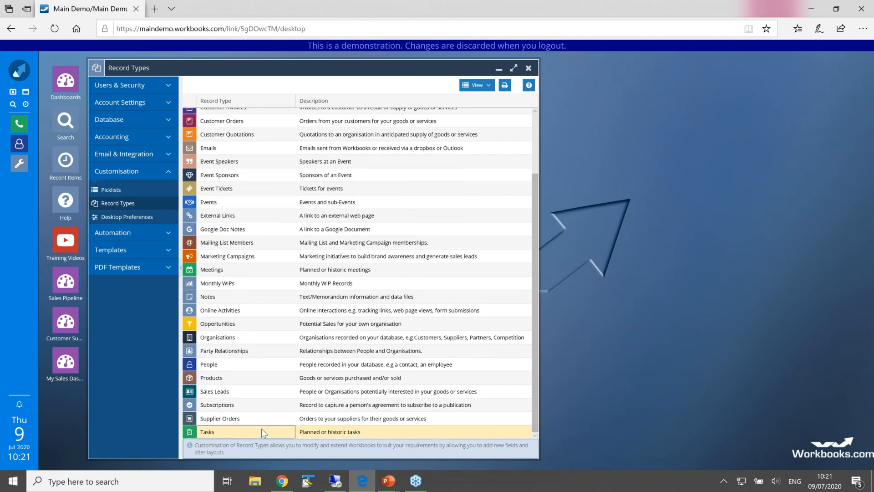
pyautogui.doubleClick(261, 430)
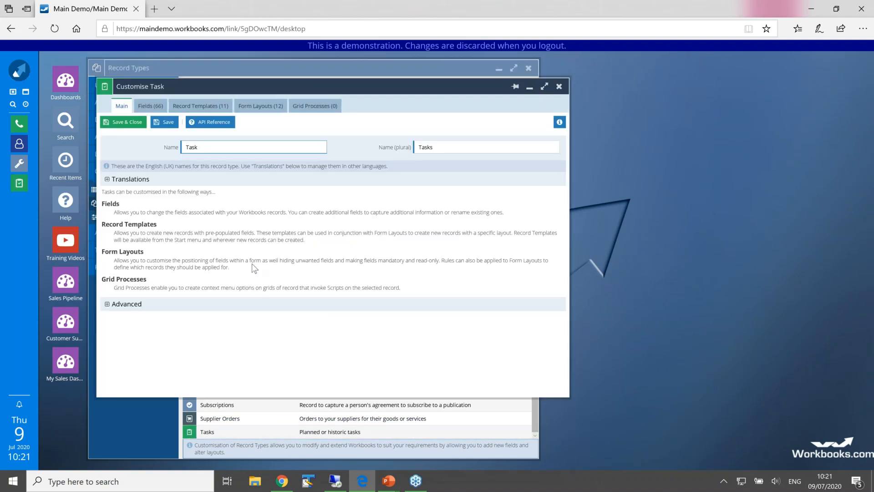
# Open the Web Meeting form layout for tasks and inspect its sharing permissions by user and group
pyautogui.click(259, 109)
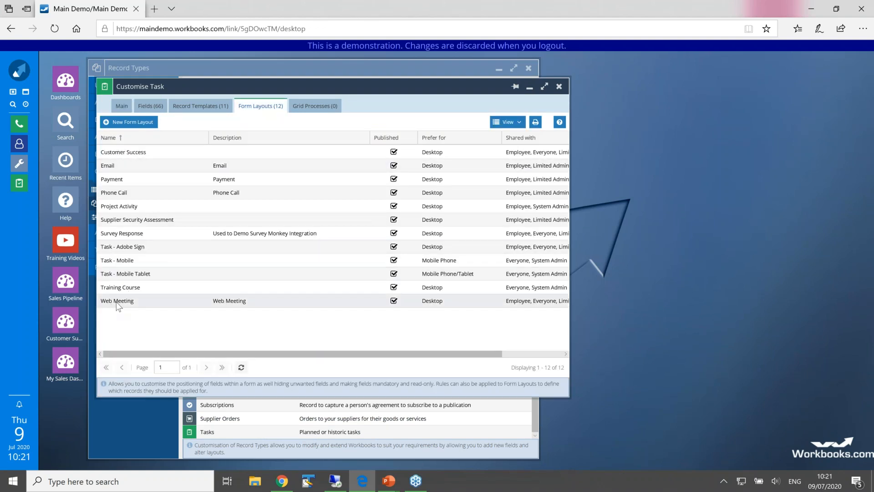
pyautogui.click(116, 302)
pyautogui.doubleClick(116, 302)
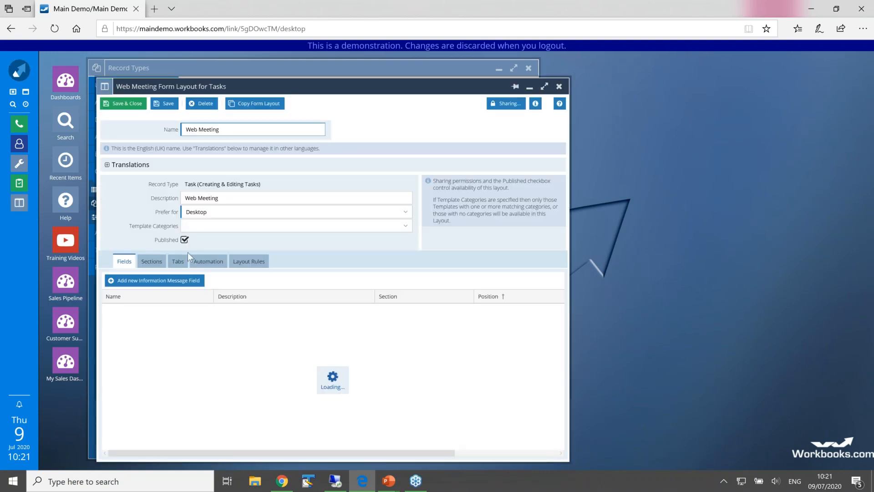
pyautogui.click(503, 107)
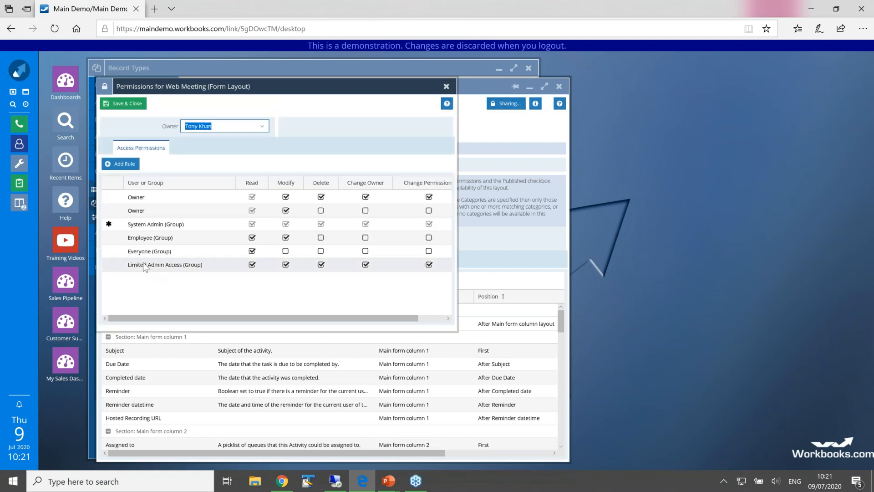
pyautogui.click(445, 87)
# Close the Web Meeting form layout, discarding any changes
pyautogui.click(518, 85)
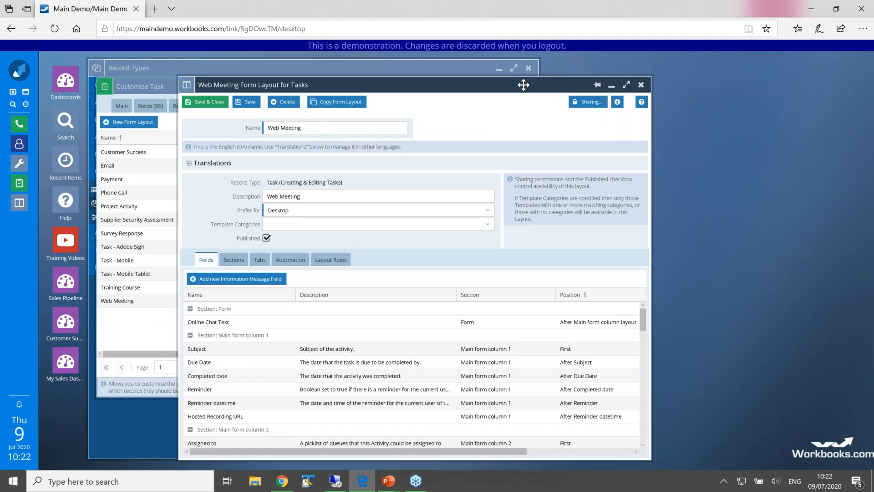
pyautogui.click(640, 86)
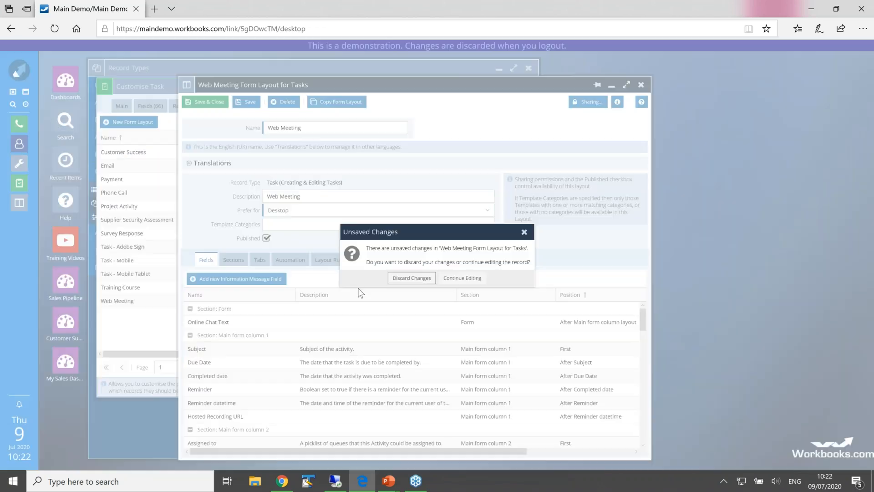
pyautogui.click(411, 279)
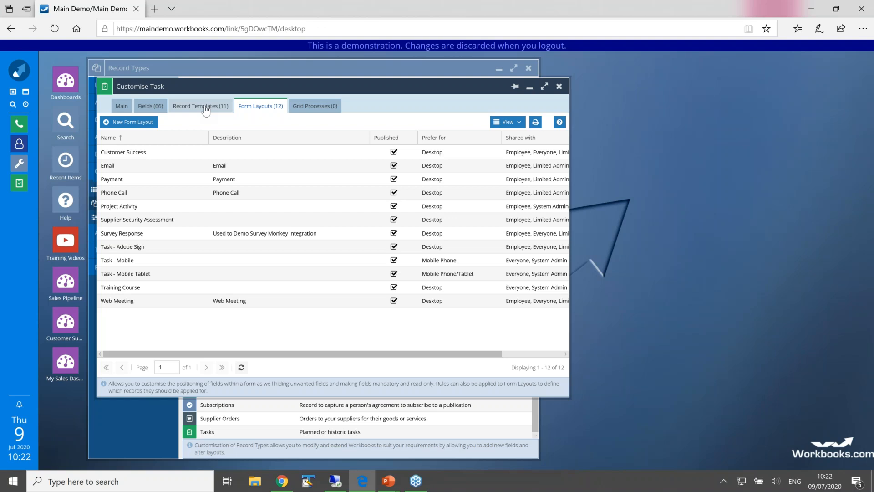
pyautogui.click(868, 29)
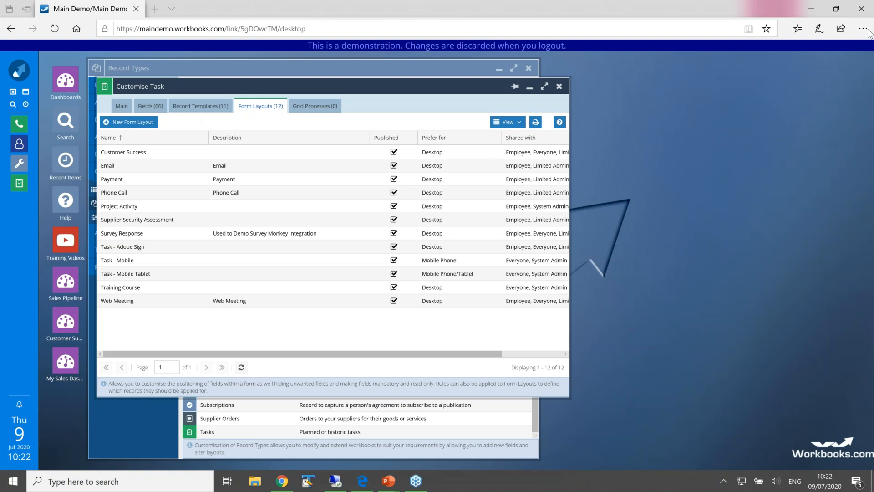
pyautogui.click(838, 86)
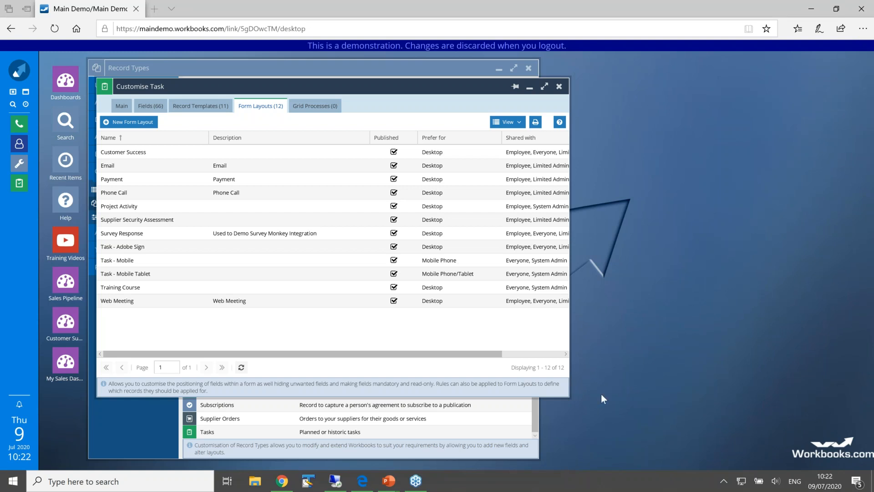
# Return to the PowerPoint slide show and advance it past the Questions slide
pyautogui.moveTo(397, 487)
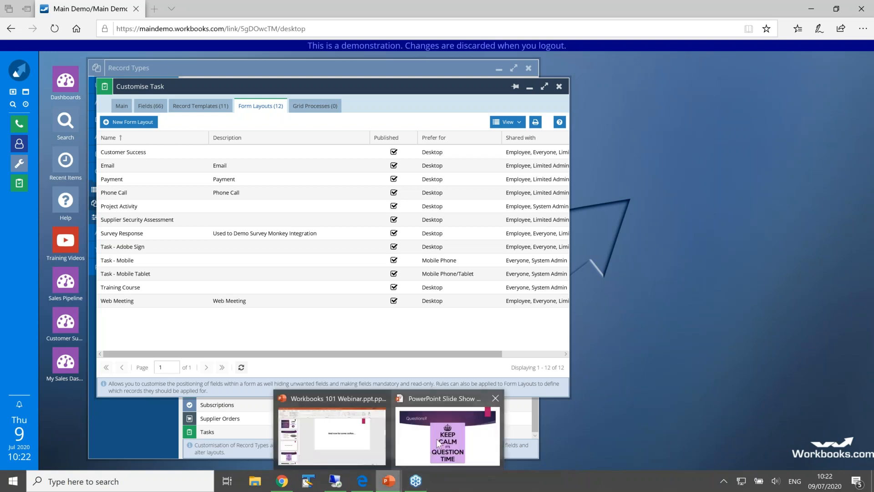
pyautogui.click(436, 438)
pyautogui.press('Right')
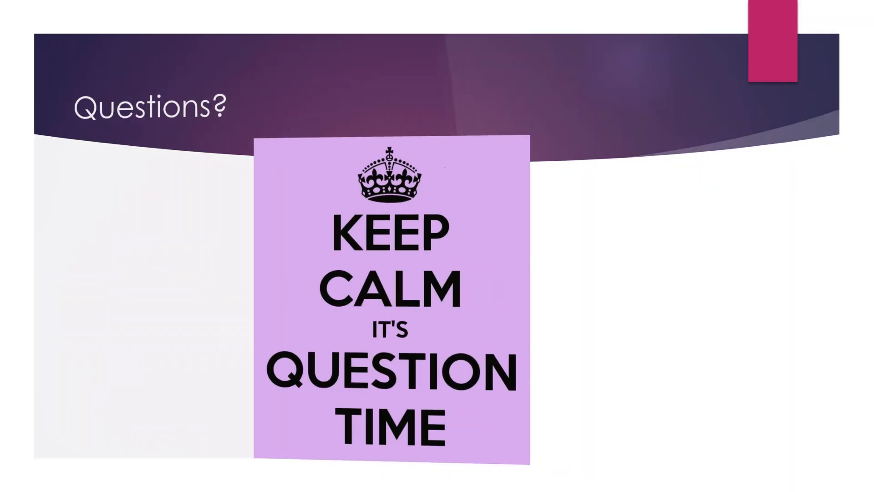